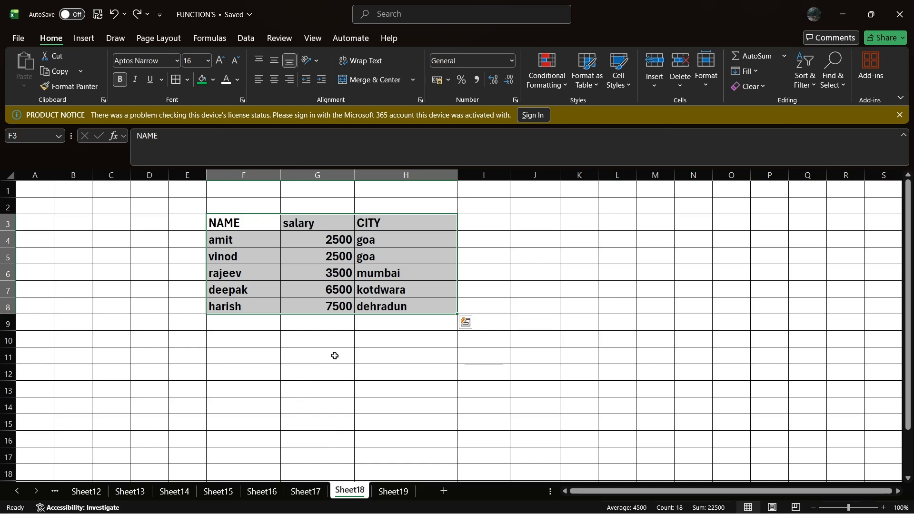
- Examine the name, salary and city columns of the table in F3:H8
{"action": "left_click", "coordinate": [363, 354]}
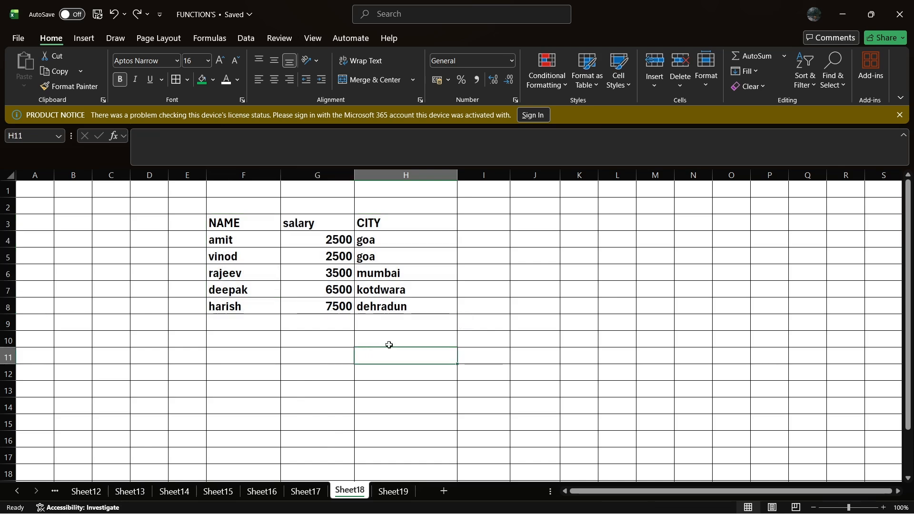
{"action": "left_click_drag", "start_coordinate": [230, 223], "coordinate": [379, 310]}
{"action": "left_click", "coordinate": [377, 337]}
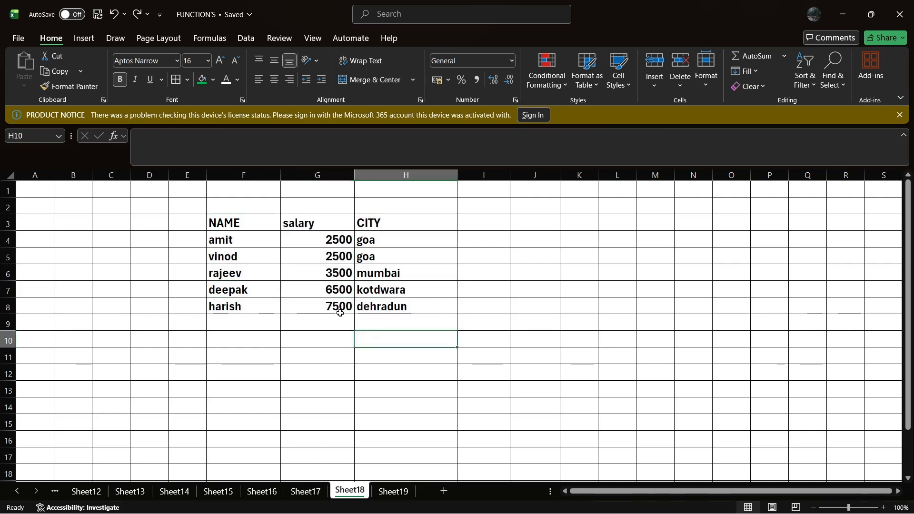
{"action": "left_click", "coordinate": [219, 219]}
{"action": "left_click", "coordinate": [300, 220]}
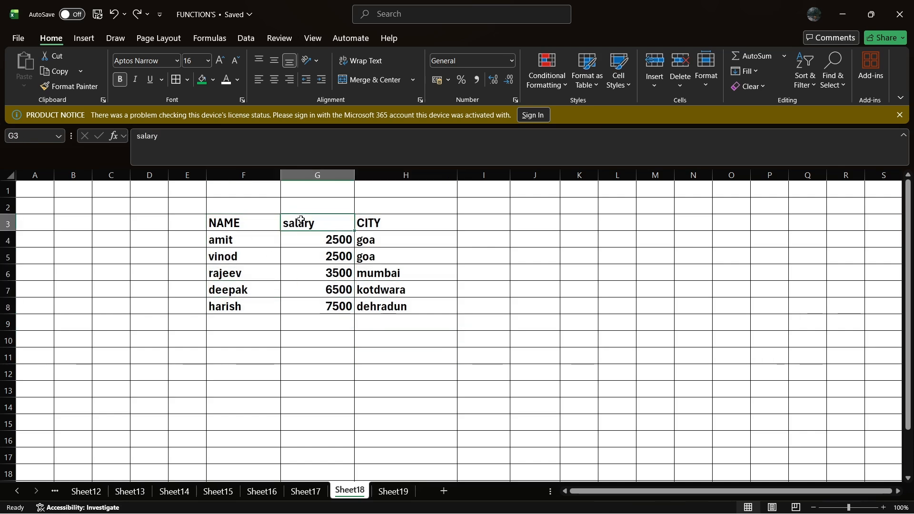
{"action": "left_click", "coordinate": [386, 225]}
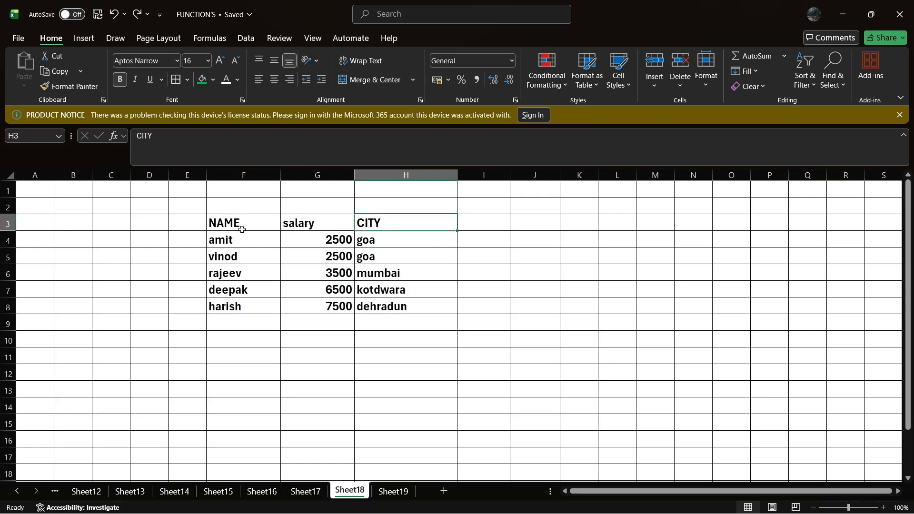
{"action": "left_click_drag", "start_coordinate": [241, 222], "coordinate": [372, 306]}
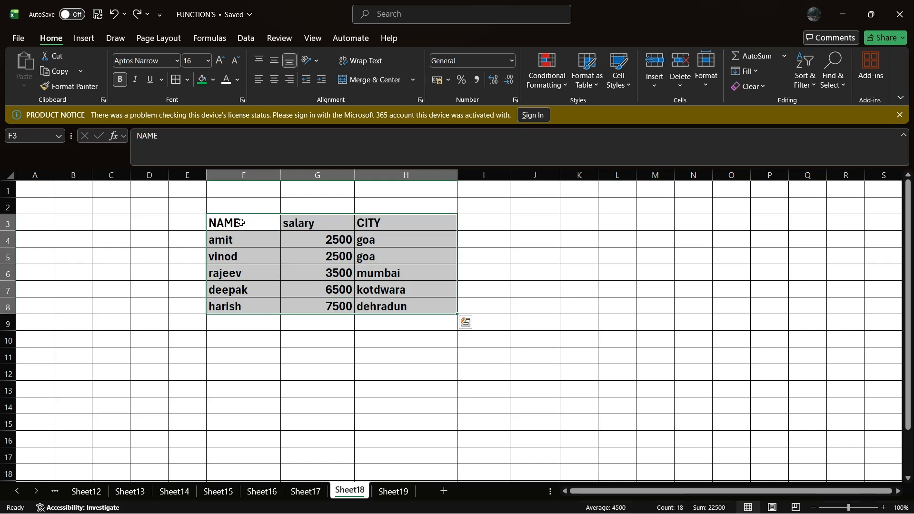
{"action": "left_click_drag", "start_coordinate": [241, 223], "coordinate": [236, 313]}
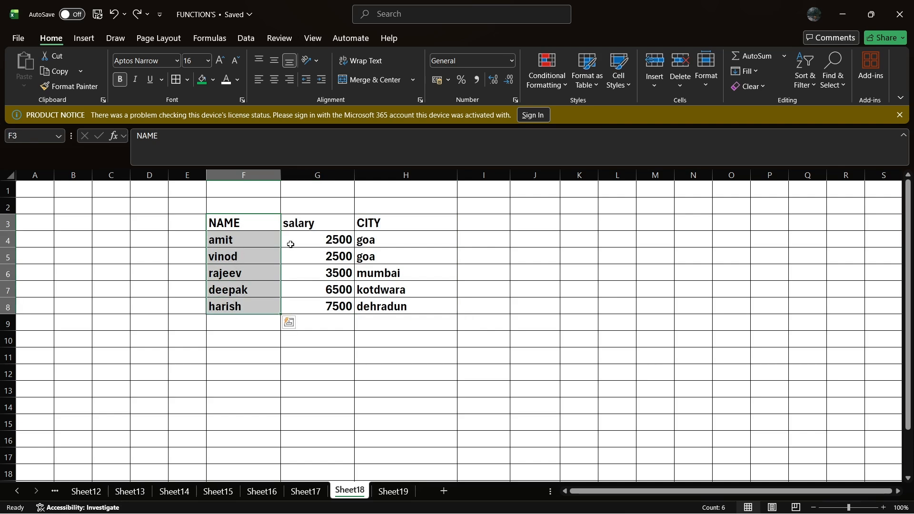
{"action": "left_click_drag", "start_coordinate": [312, 224], "coordinate": [321, 308]}
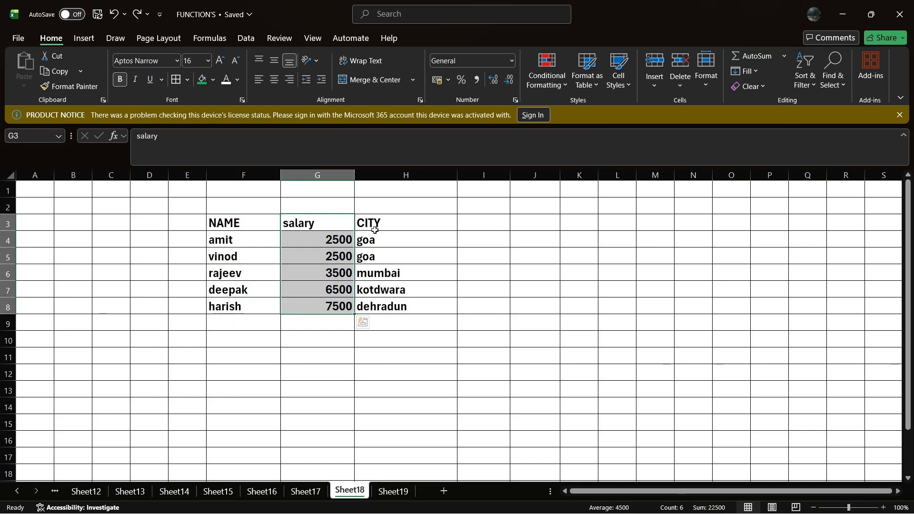
{"action": "left_click_drag", "start_coordinate": [373, 223], "coordinate": [381, 311]}
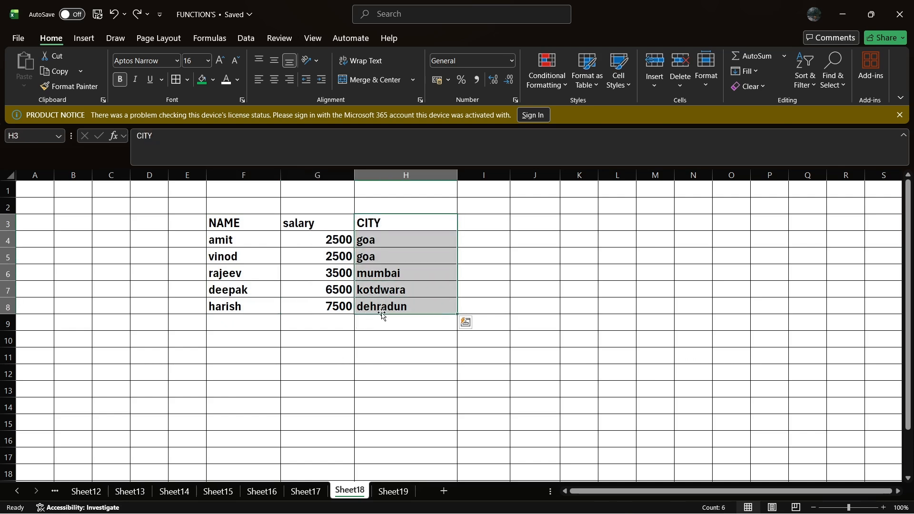
{"action": "left_click", "coordinate": [492, 288]}
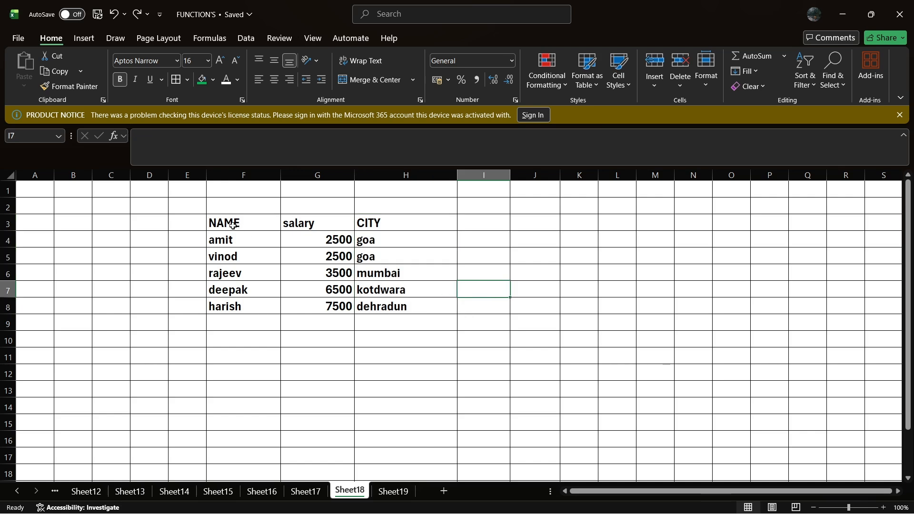
{"action": "left_click_drag", "start_coordinate": [235, 228], "coordinate": [364, 311]}
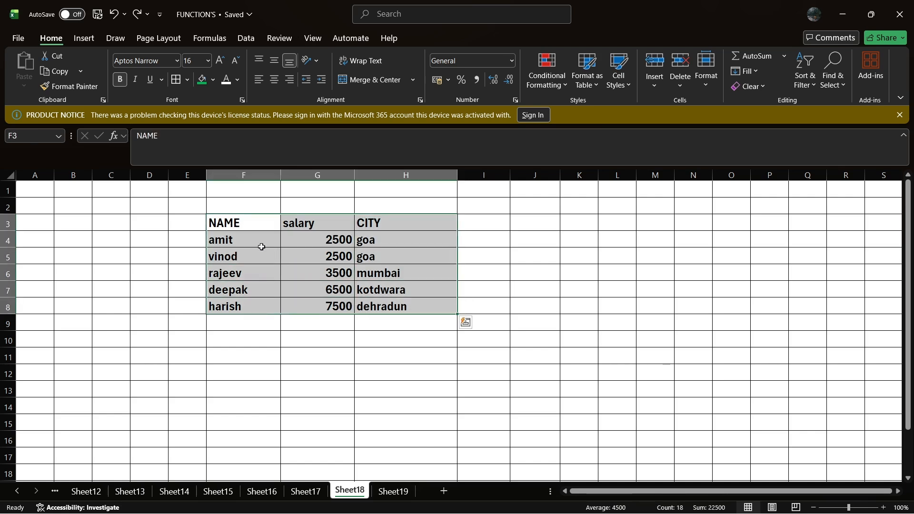
{"action": "left_click_drag", "start_coordinate": [238, 225], "coordinate": [232, 304]}
{"action": "left_click_drag", "start_coordinate": [370, 224], "coordinate": [376, 303]}
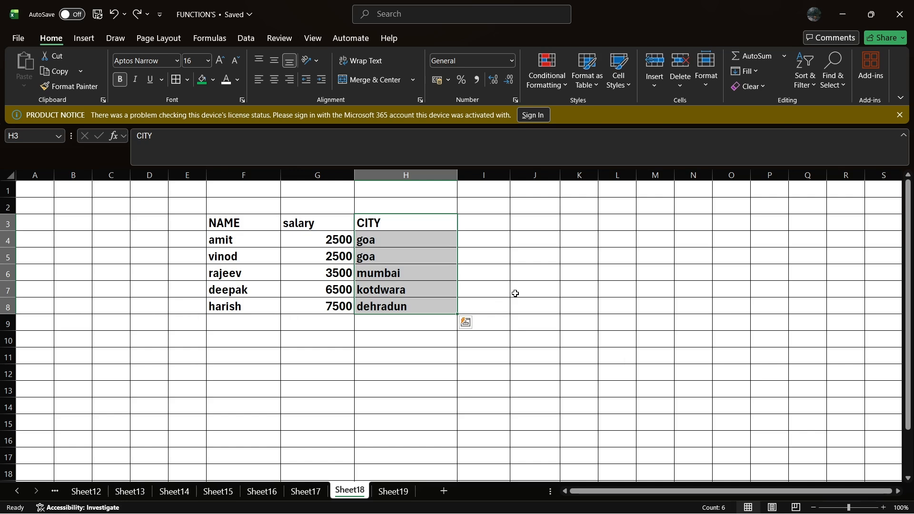
{"action": "left_click", "coordinate": [431, 294]}
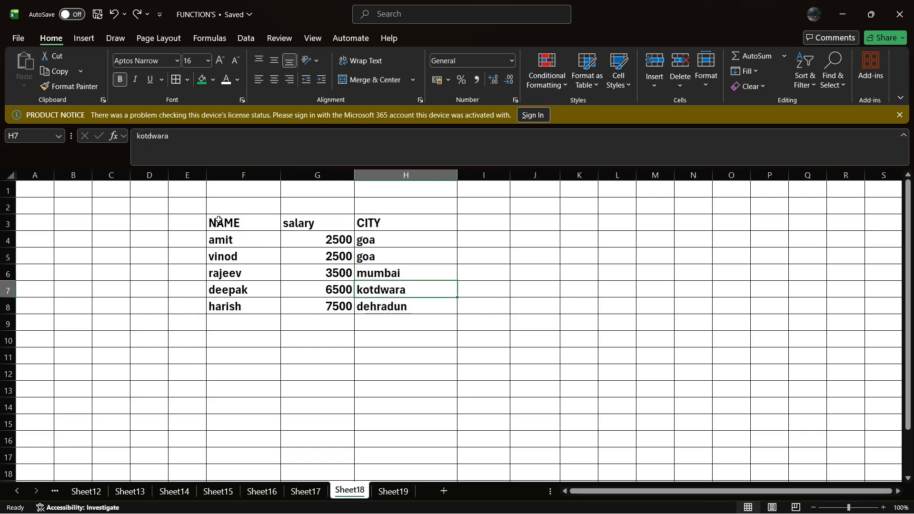
{"action": "left_click_drag", "start_coordinate": [218, 221], "coordinate": [362, 307]}
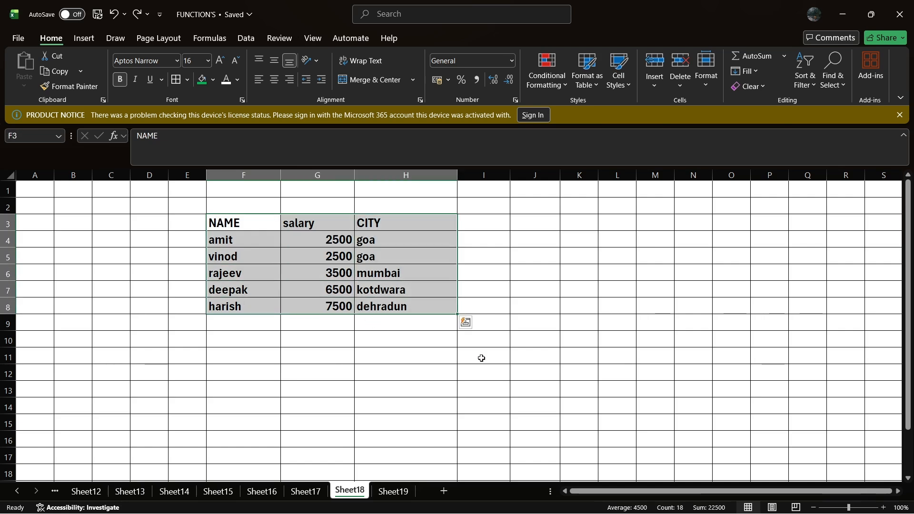
{"action": "left_click", "coordinate": [544, 318]}
- Change the font of the whole name, salary and city table in F3:H8 to Algerian
{"action": "left_click_drag", "start_coordinate": [218, 222], "coordinate": [359, 308]}
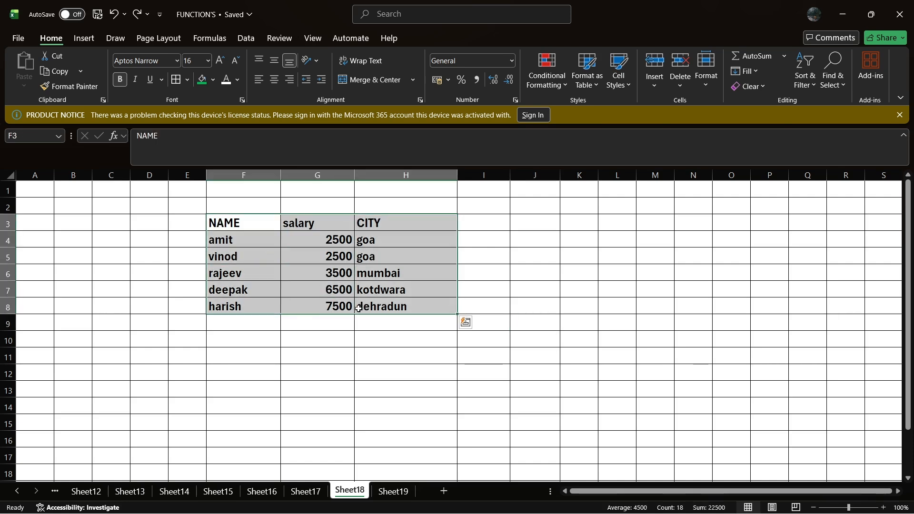
{"action": "left_click", "coordinate": [177, 63]}
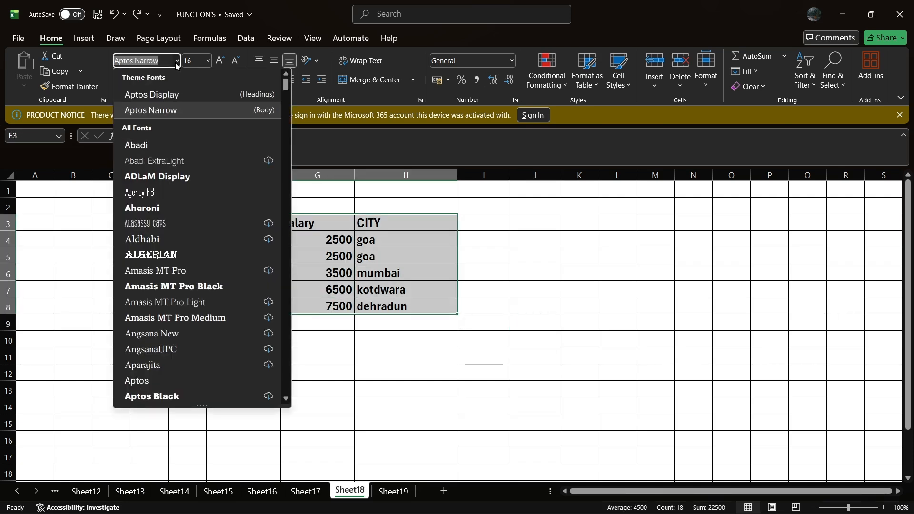
{"action": "left_click", "coordinate": [164, 256]}
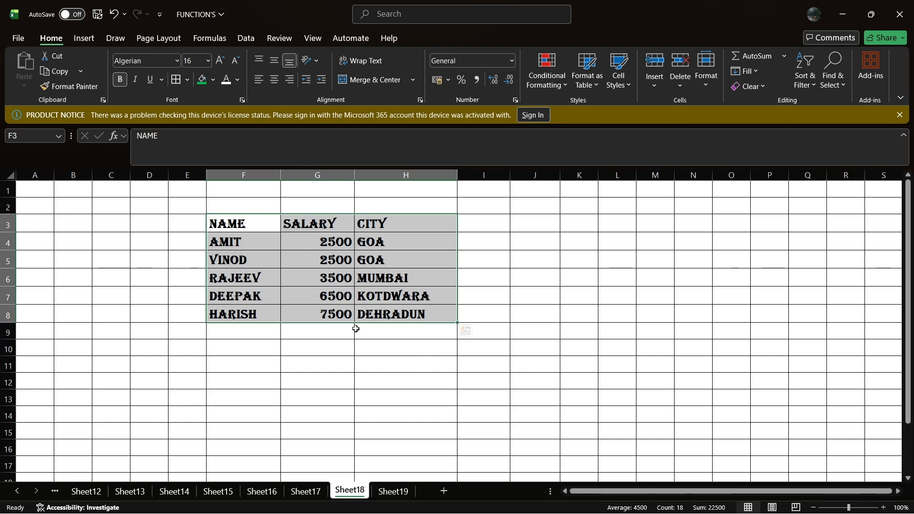
{"action": "left_click", "coordinate": [177, 60]}
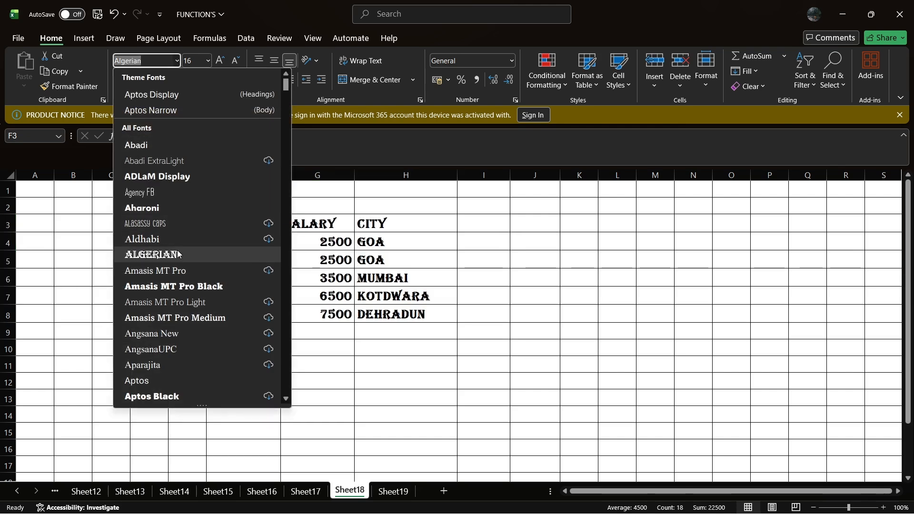
{"action": "left_click", "coordinate": [179, 255]}
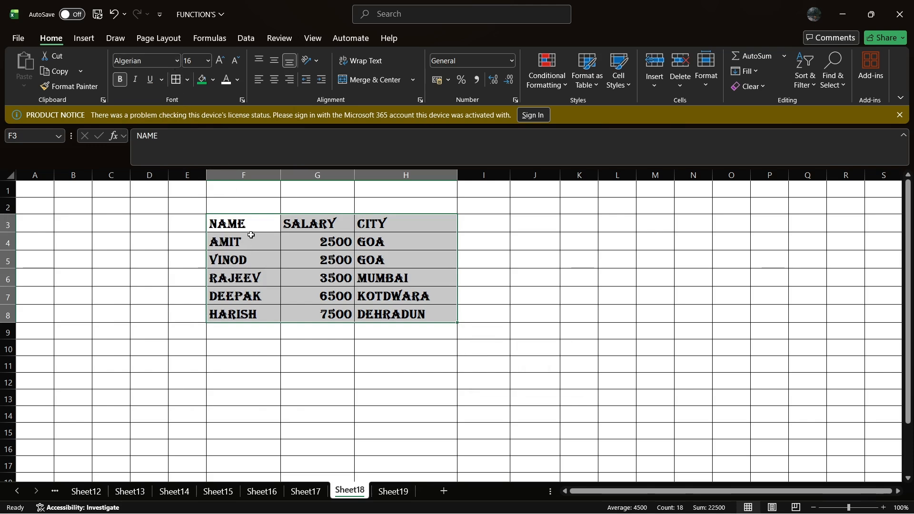
- Set the font of the name, salary and city table in F3:H8 to Castellar
{"action": "left_click", "coordinate": [179, 60]}
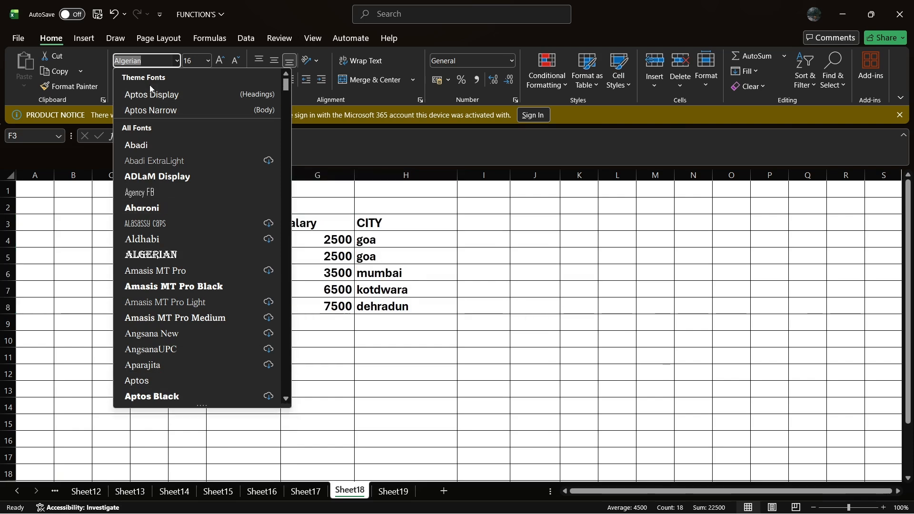
{"action": "key", "text": "BackSpace"}
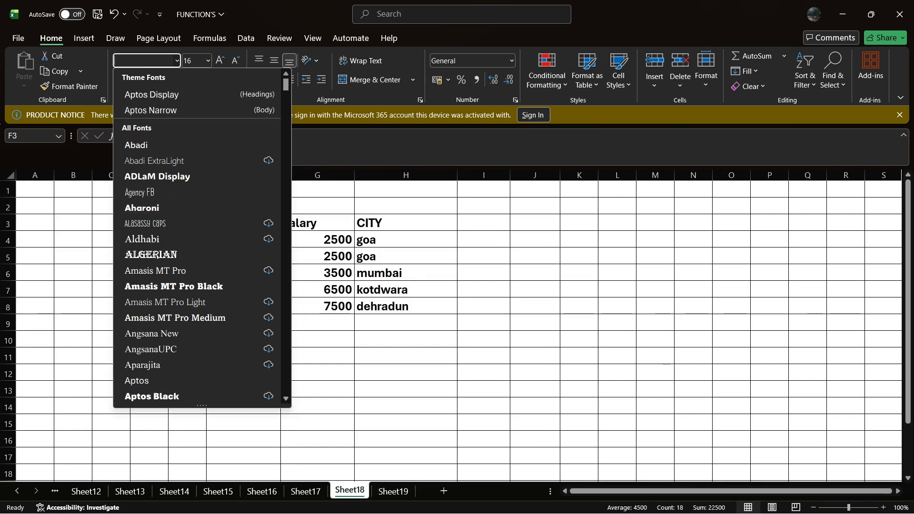
{"action": "type", "text": "Cast"}
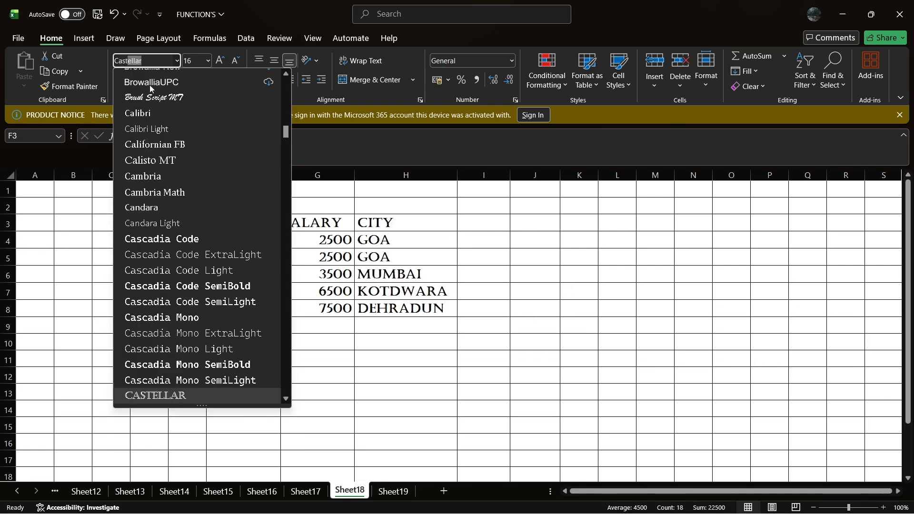
{"action": "type", "text": "ell"}
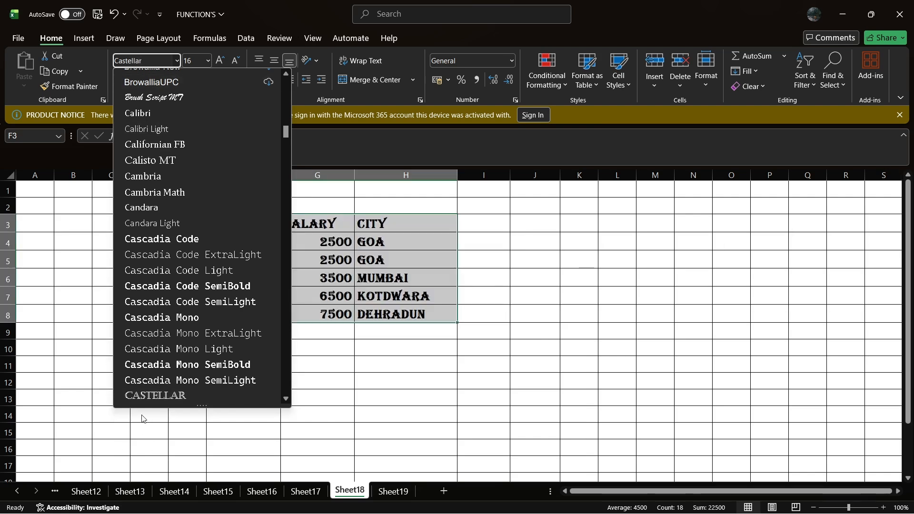
{"action": "left_click", "coordinate": [148, 394]}
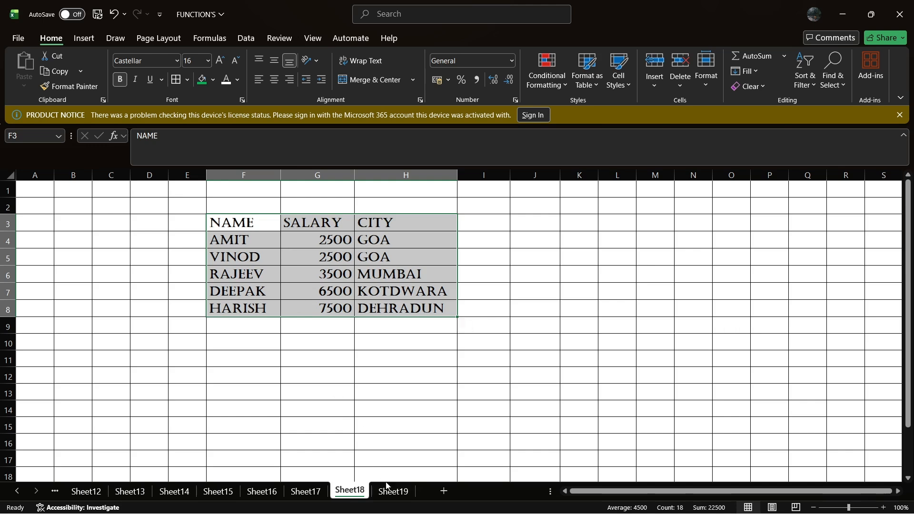
- Switch to Sheet19 and examine the NAME and MARKS columns of its table
{"action": "left_click", "coordinate": [390, 496]}
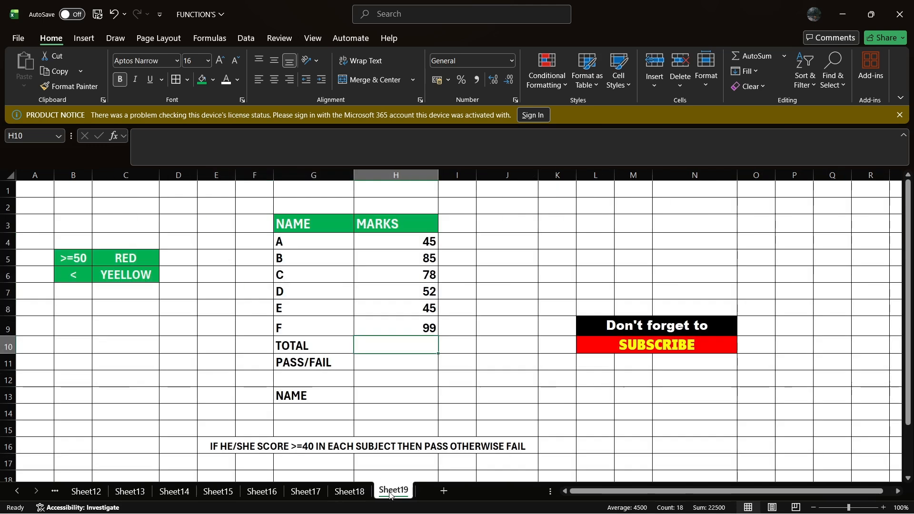
{"action": "left_click", "coordinate": [398, 372]}
{"action": "left_click", "coordinate": [303, 224]}
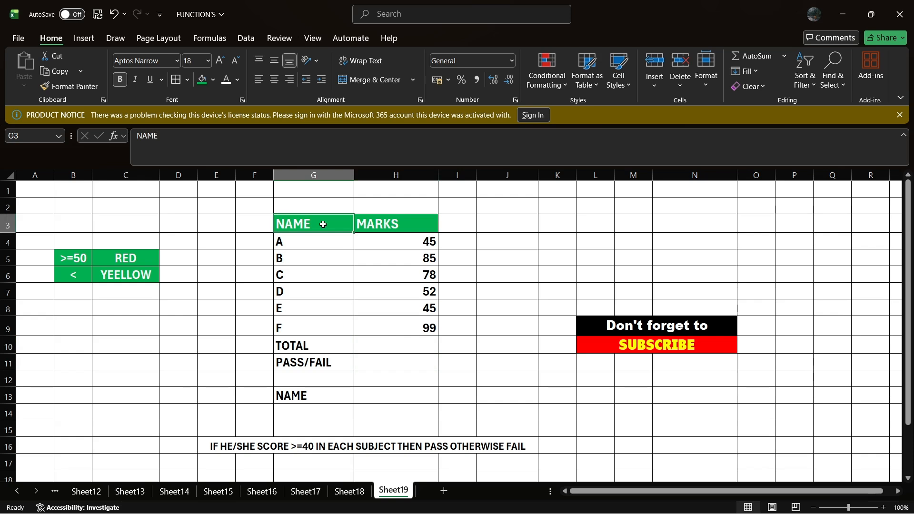
{"action": "left_click", "coordinate": [379, 221]}
{"action": "left_click", "coordinate": [296, 244]}
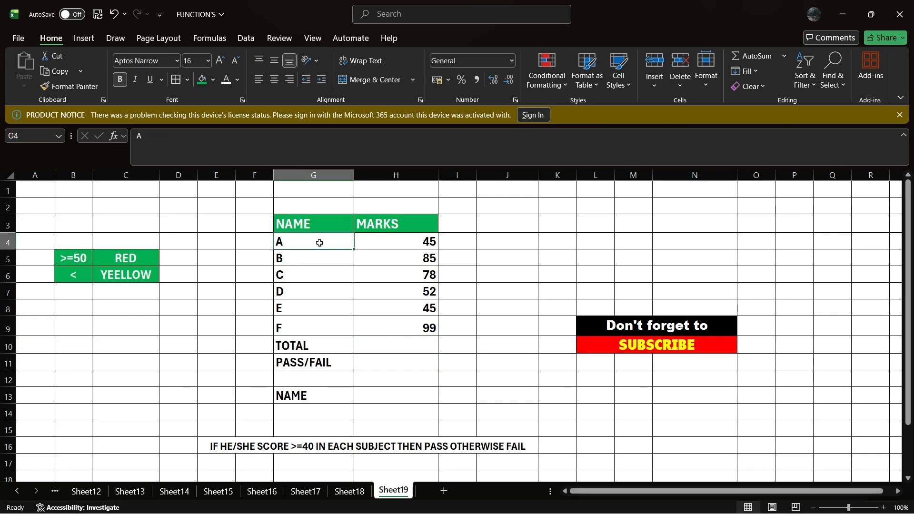
{"action": "left_click", "coordinate": [398, 241]}
{"action": "left_click", "coordinate": [317, 257]}
{"action": "left_click", "coordinate": [390, 256]}
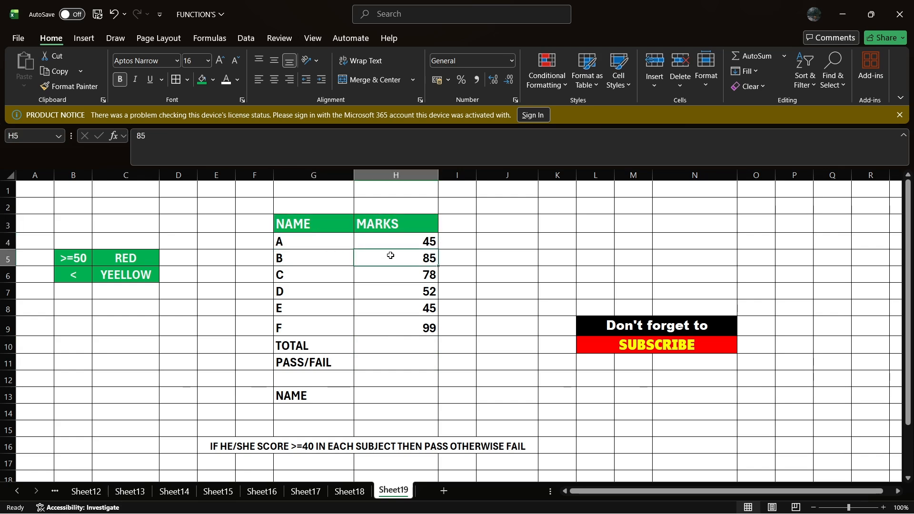
{"action": "left_click", "coordinate": [306, 277]}
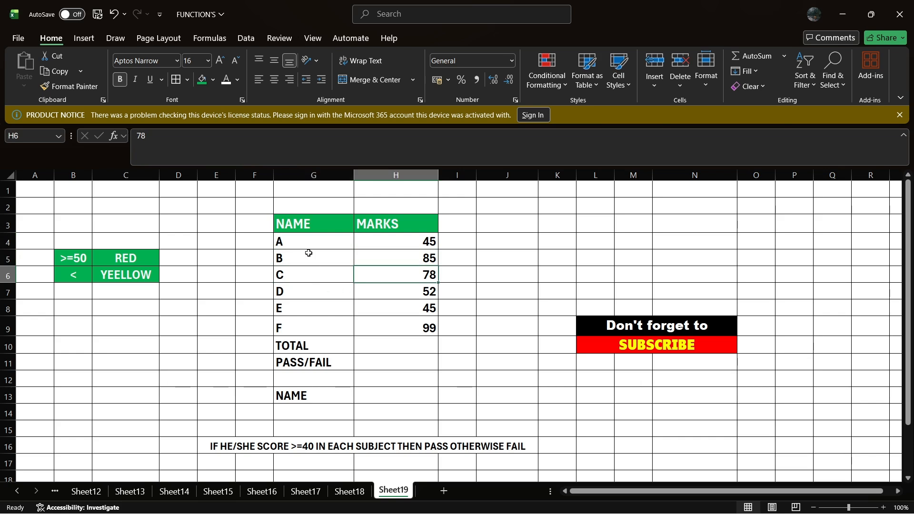
{"action": "left_click_drag", "start_coordinate": [303, 241], "coordinate": [307, 315]}
{"action": "left_click_drag", "start_coordinate": [422, 240], "coordinate": [419, 309]}
- Add up the marks in H4:H9 with AutoSum, placing the sum in the TOTAL cell H10
{"action": "left_click", "coordinate": [399, 347]}
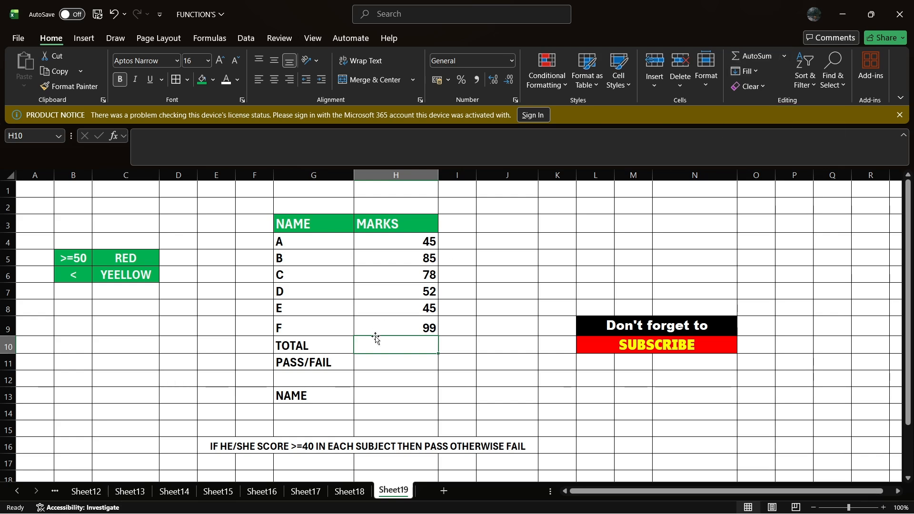
{"action": "left_click_drag", "start_coordinate": [411, 244], "coordinate": [412, 324]}
{"action": "left_click", "coordinate": [411, 344]}
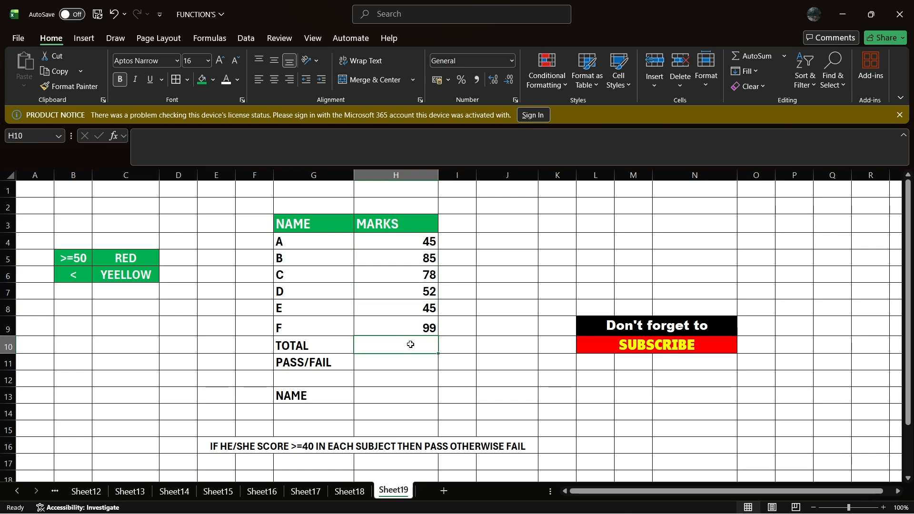
{"action": "left_click_drag", "start_coordinate": [418, 243], "coordinate": [413, 321]}
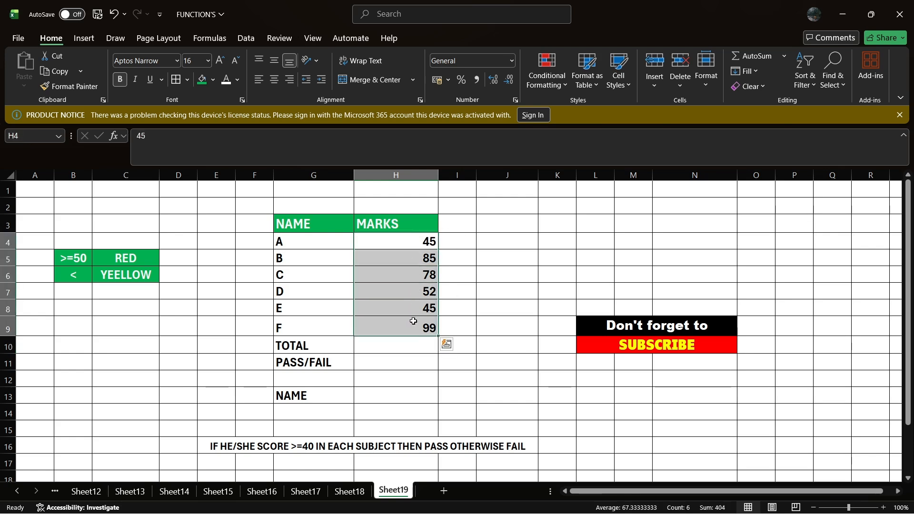
{"action": "left_click", "coordinate": [784, 56]}
{"action": "left_click", "coordinate": [763, 75]}
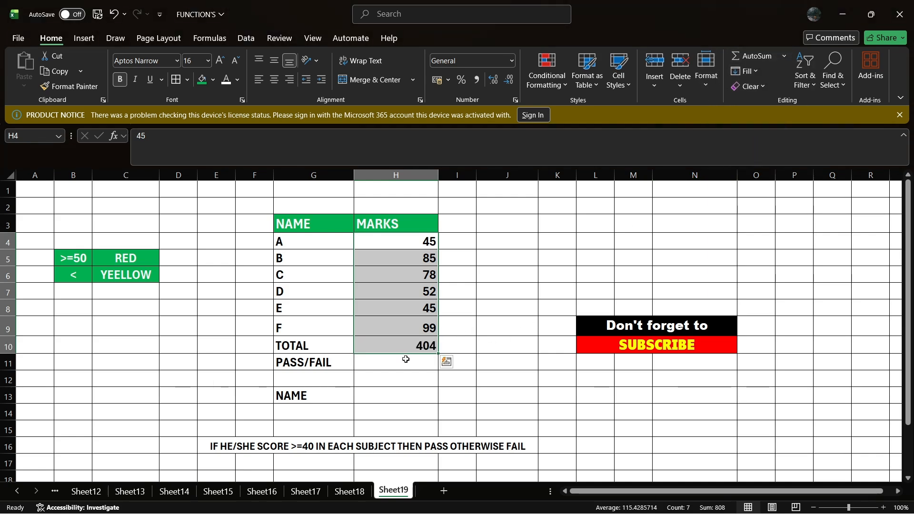
{"action": "left_click", "coordinate": [368, 365]}
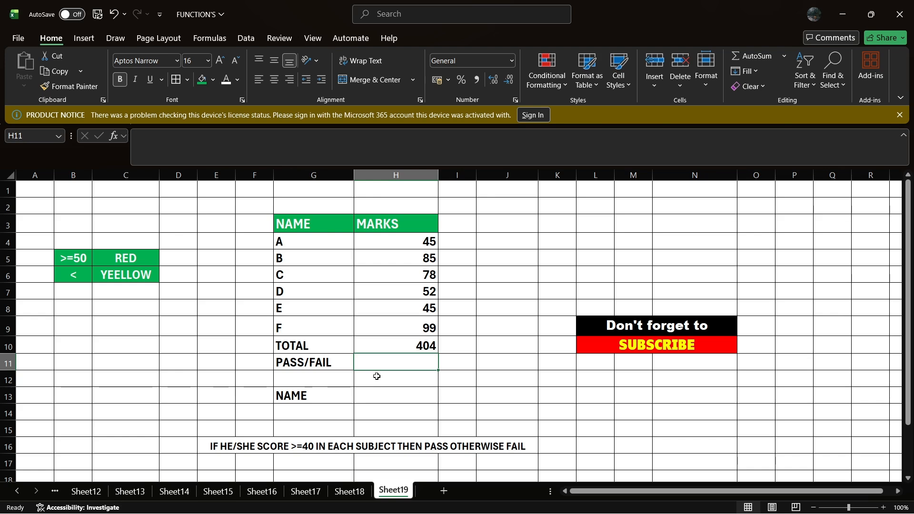
{"action": "left_click_drag", "start_coordinate": [412, 245], "coordinate": [410, 316]}
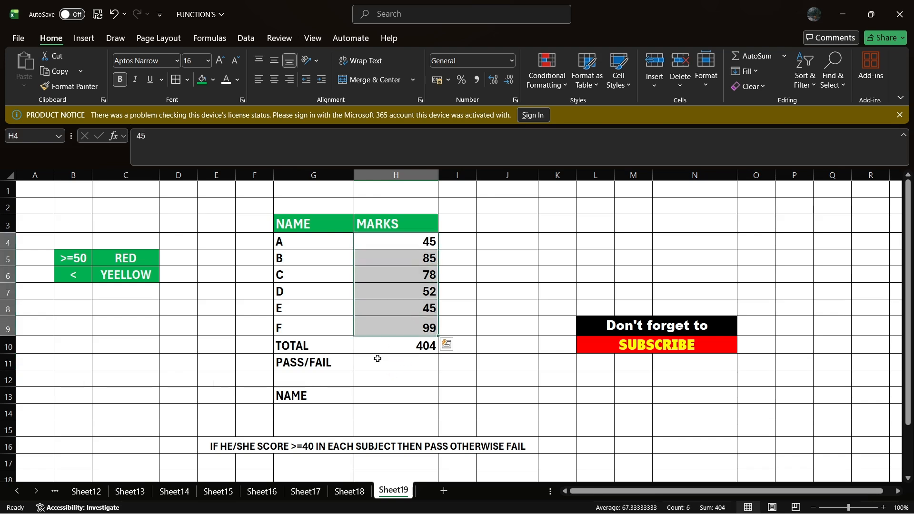
{"action": "left_click", "coordinate": [396, 365]}
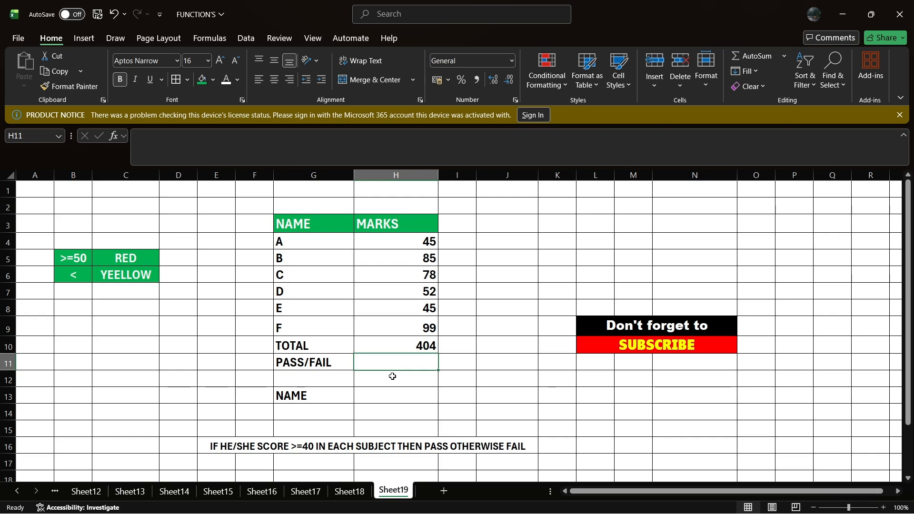
- Enter the text if9and in cell G17, below the pass/fail rule
{"action": "left_click", "coordinate": [322, 464]}
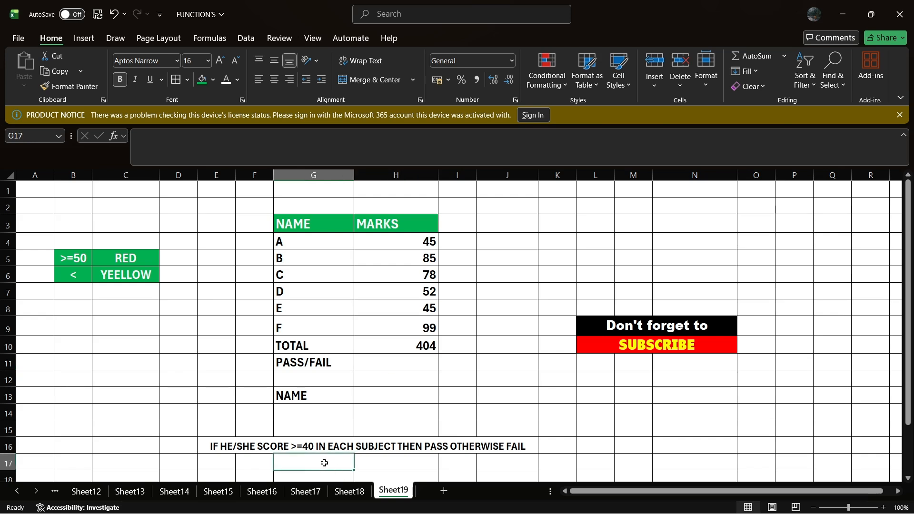
{"action": "type", "text": "if"}
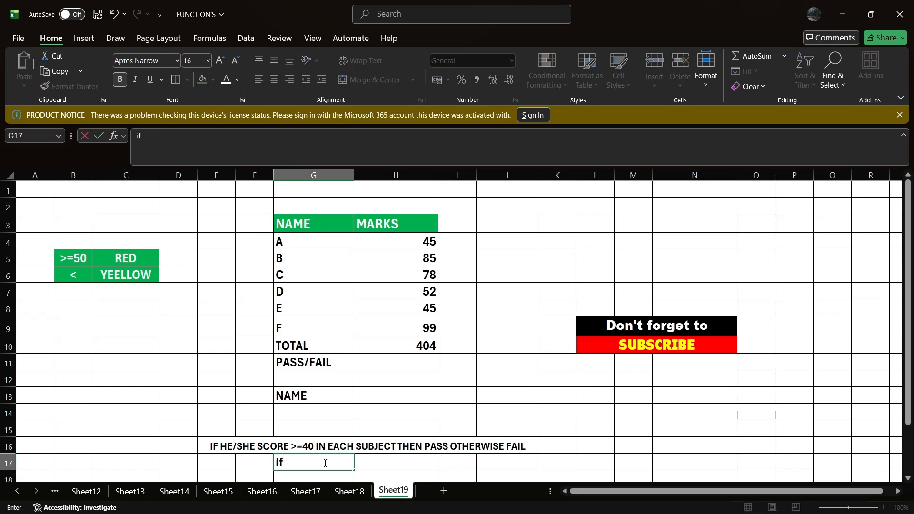
{"action": "type", "text": "9and"}
{"action": "key", "text": "Return"}
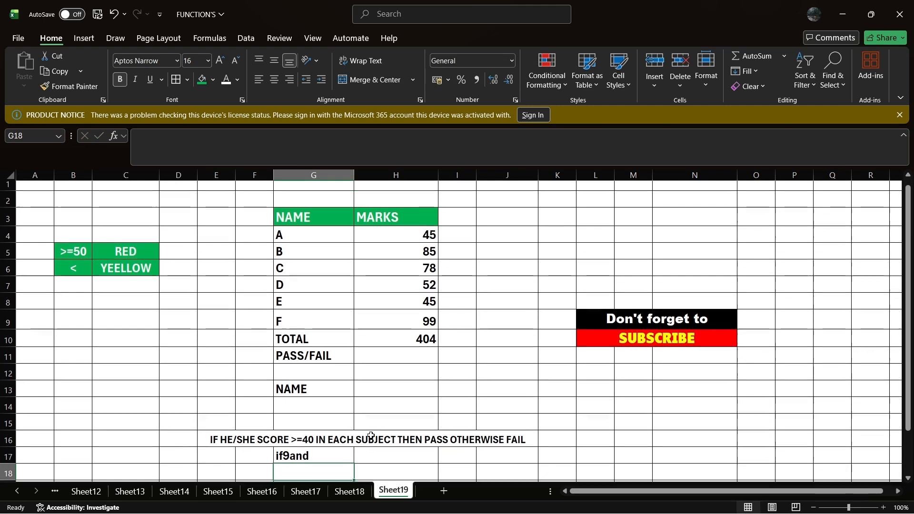
{"action": "left_click", "coordinate": [399, 361]}
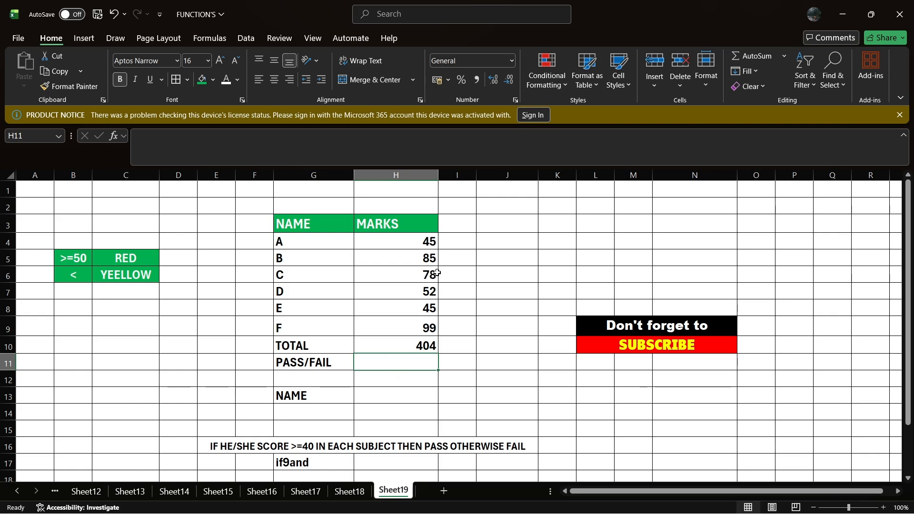
{"action": "left_click_drag", "start_coordinate": [394, 243], "coordinate": [409, 324]}
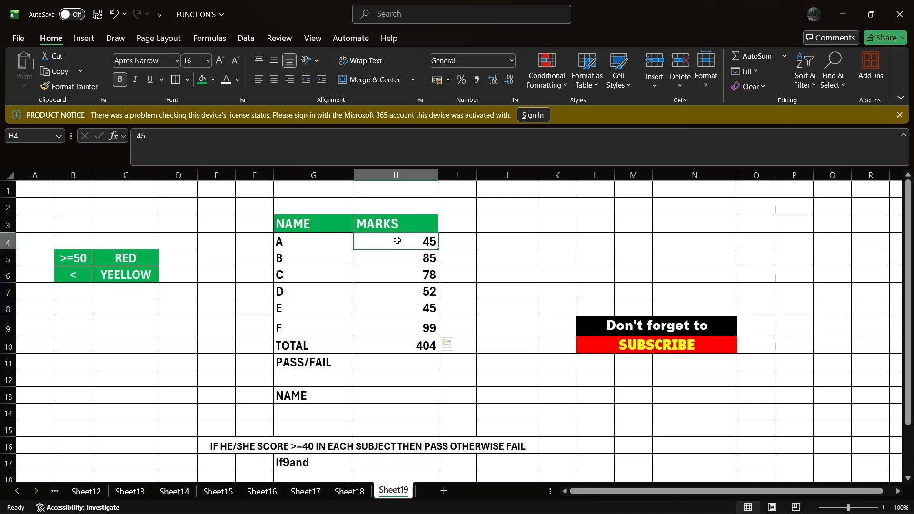
{"action": "left_click_drag", "start_coordinate": [397, 241], "coordinate": [391, 325]}
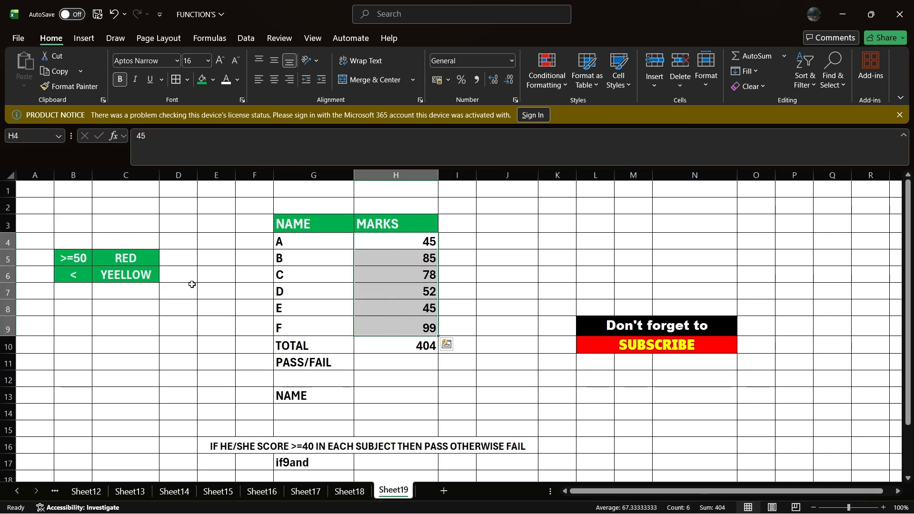
{"action": "left_click", "coordinate": [132, 257]}
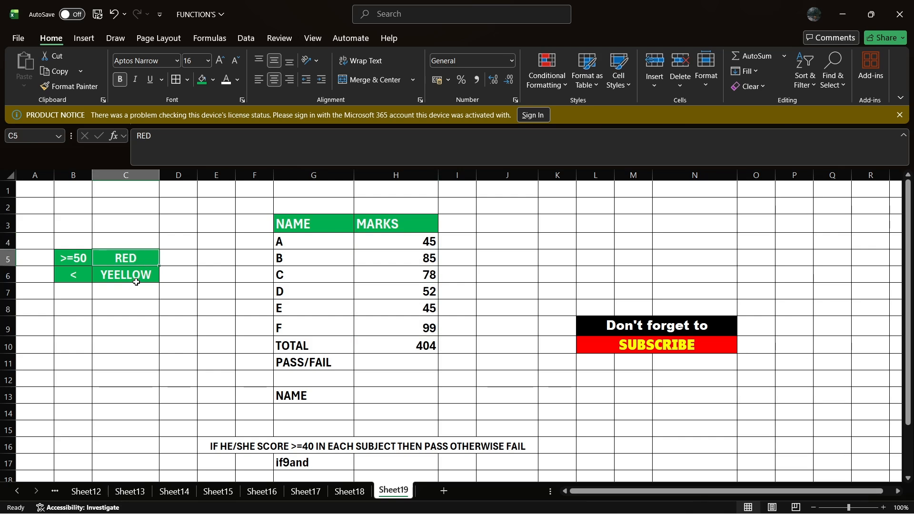
- Add a new blank worksheet after Sheet19 and open it
{"action": "left_click", "coordinate": [444, 491]}
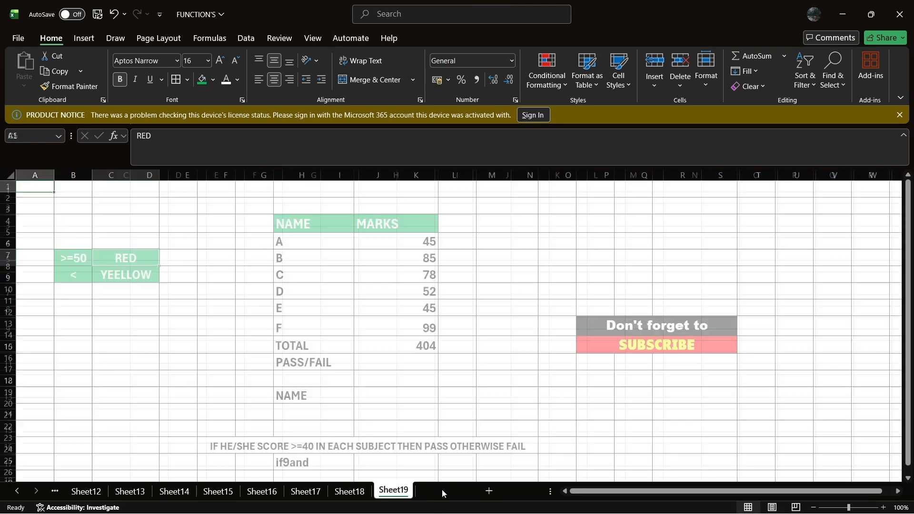
{"action": "left_click", "coordinate": [351, 491]}
{"action": "left_click", "coordinate": [394, 491]}
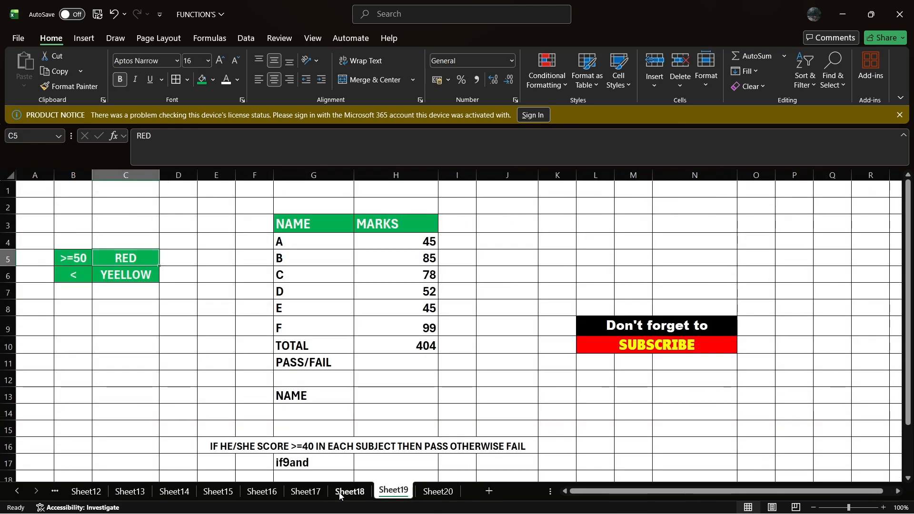
{"action": "left_click", "coordinate": [352, 491]}
{"action": "left_click", "coordinate": [386, 495]}
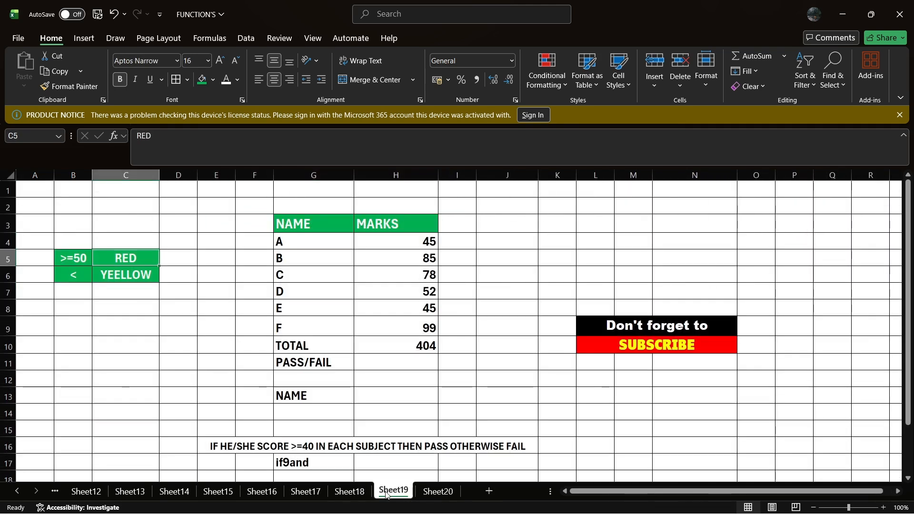
{"action": "left_click", "coordinate": [438, 494]}
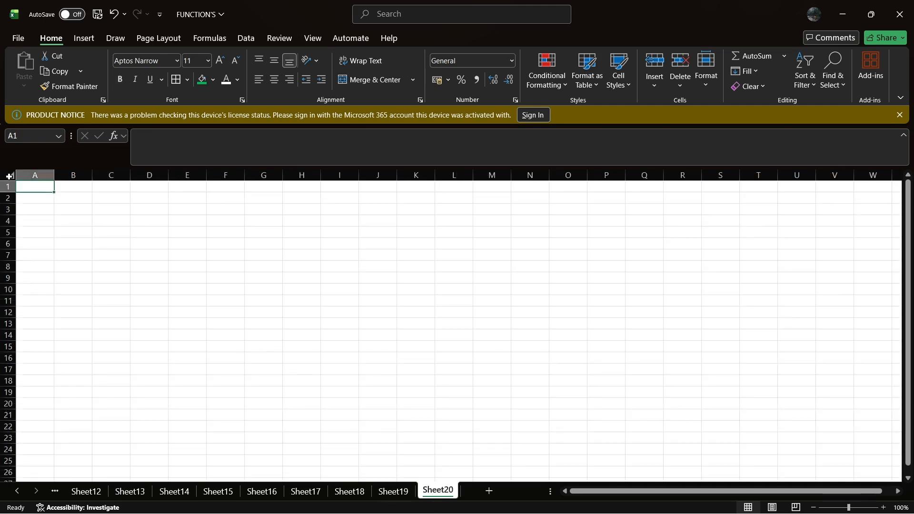
- Increase the font size of the entire new sheet to 14 and apply borders to all its cells
{"action": "left_click", "coordinate": [10, 176]}
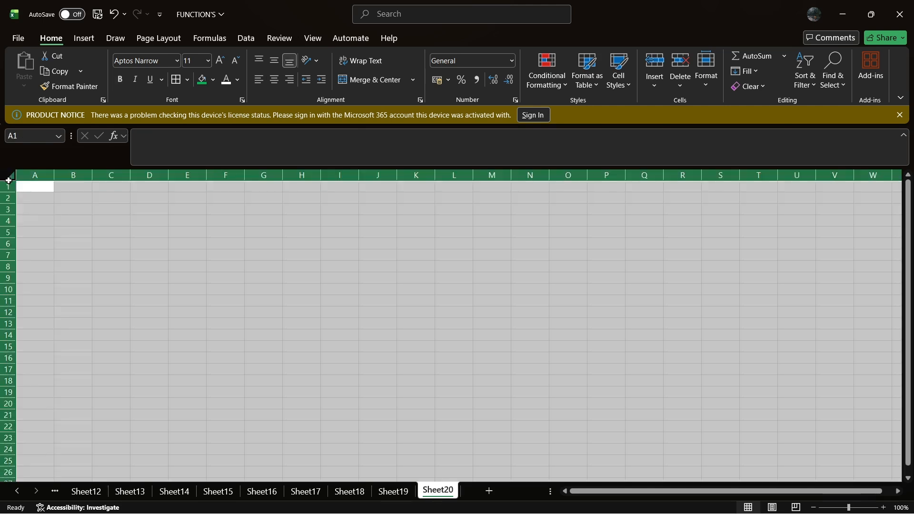
{"action": "left_click", "coordinate": [220, 61]}
{"action": "left_click", "coordinate": [220, 60]}
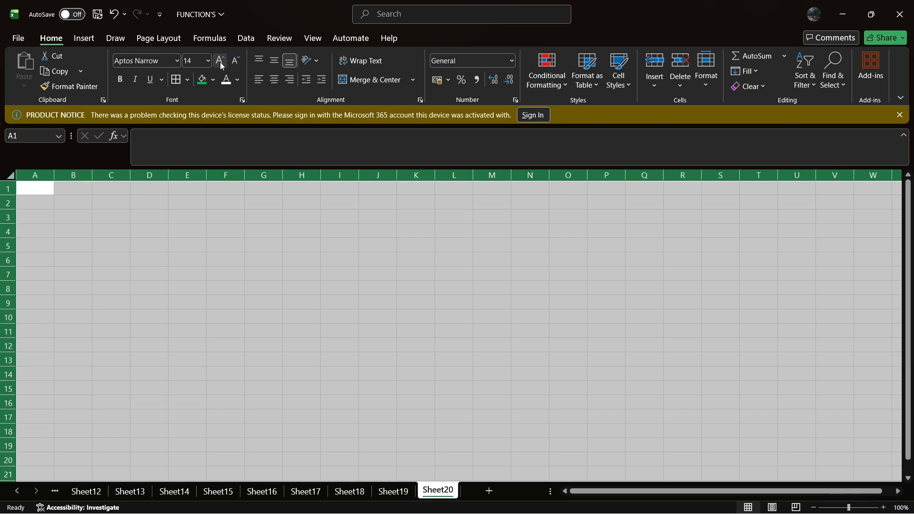
{"action": "left_click", "coordinate": [177, 80]}
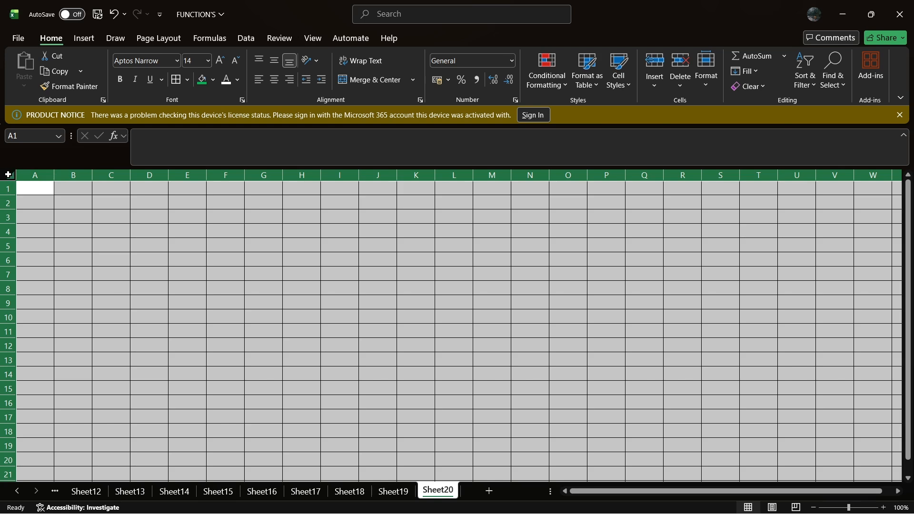
- Widen all columns evenly and increase the height of all rows across the entire sheet
{"action": "left_click_drag", "start_coordinate": [54, 179], "coordinate": [73, 179]}
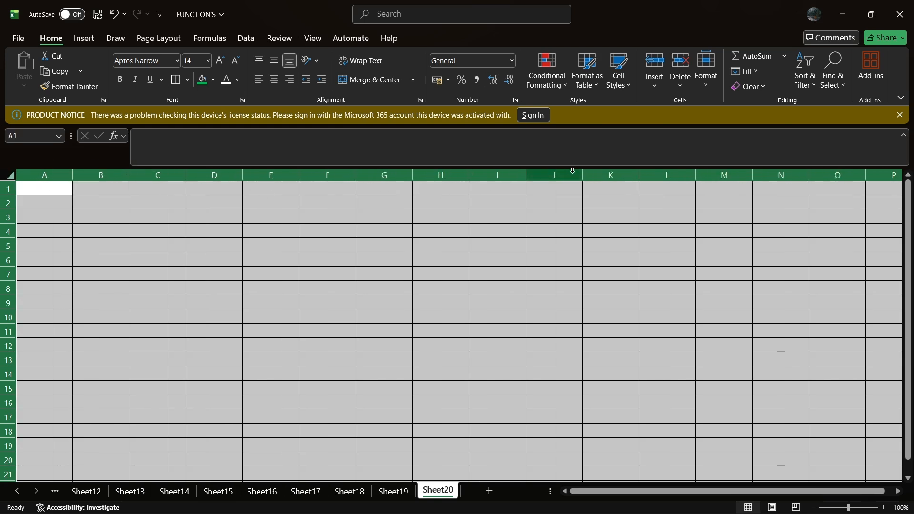
{"action": "left_click_drag", "start_coordinate": [10, 196], "coordinate": [10, 202]}
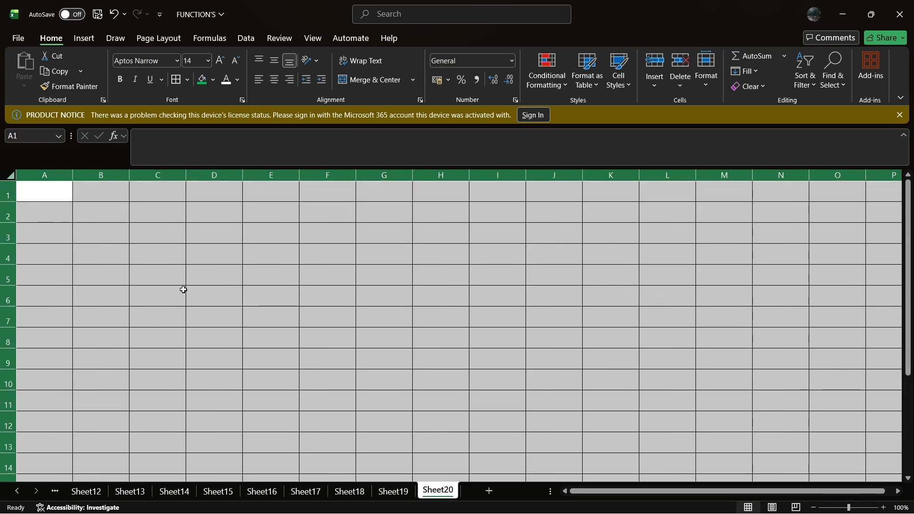
{"action": "left_click", "coordinate": [244, 257]}
{"action": "left_click", "coordinate": [332, 174]}
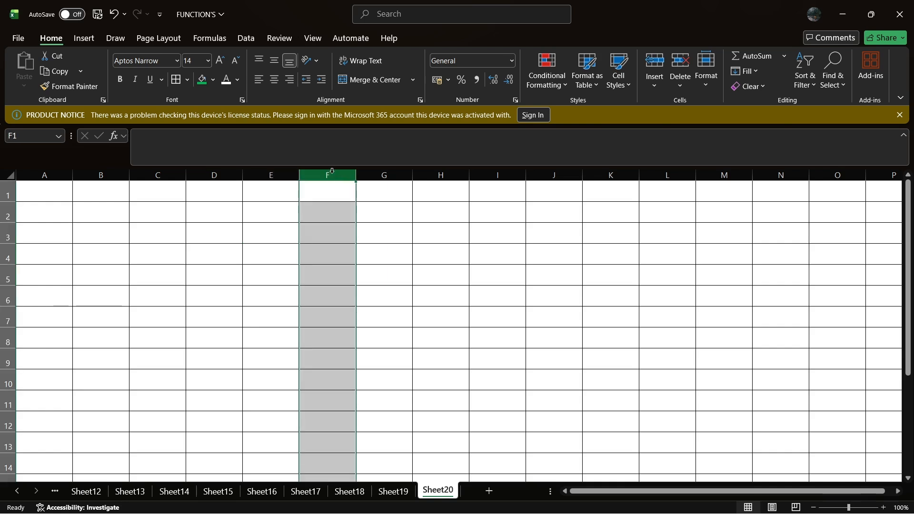
{"action": "mouse_move", "coordinate": [356, 175]}
{"action": "left_mouse_down"}
{"action": "mouse_move", "coordinate": [390, 176]}
{"action": "mouse_move", "coordinate": [374, 176]}
{"action": "left_mouse_up"}
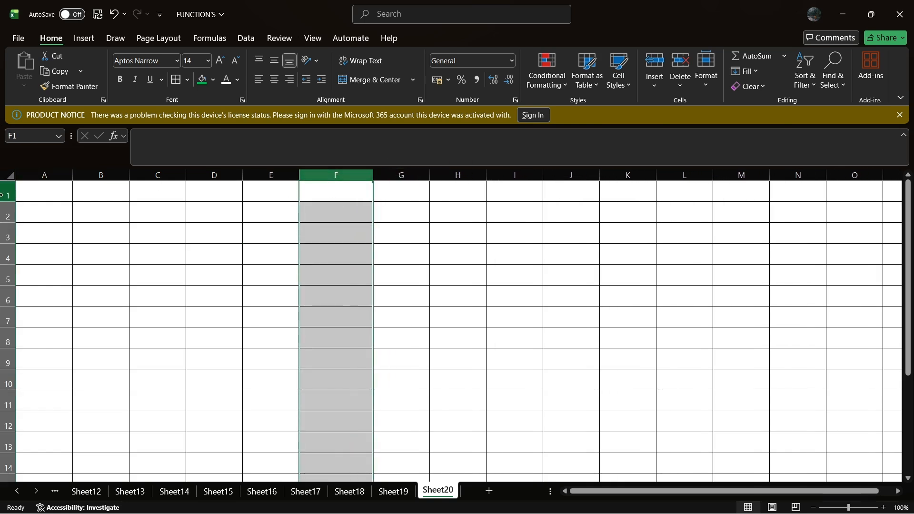
{"action": "left_click", "coordinate": [9, 176]}
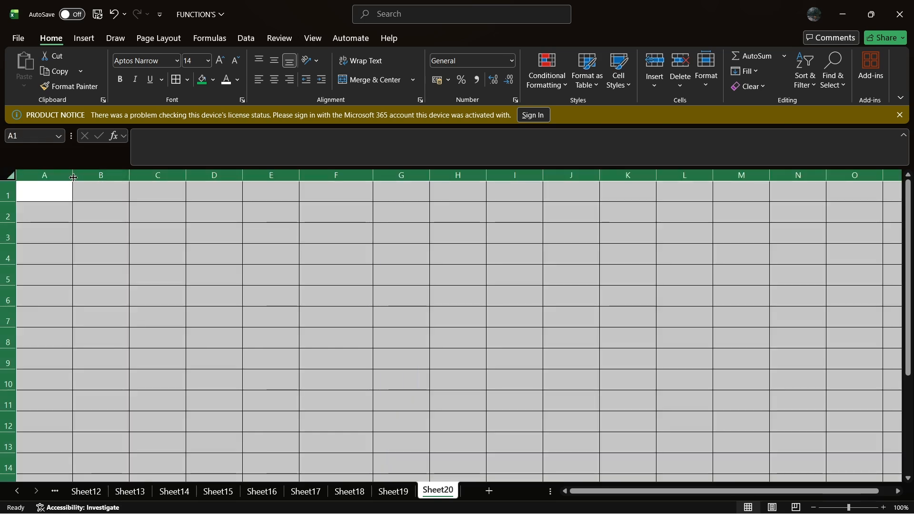
{"action": "mouse_move", "coordinate": [73, 177]}
{"action": "left_mouse_down"}
{"action": "mouse_move", "coordinate": [96, 178]}
{"action": "mouse_move", "coordinate": [86, 177]}
{"action": "left_mouse_up"}
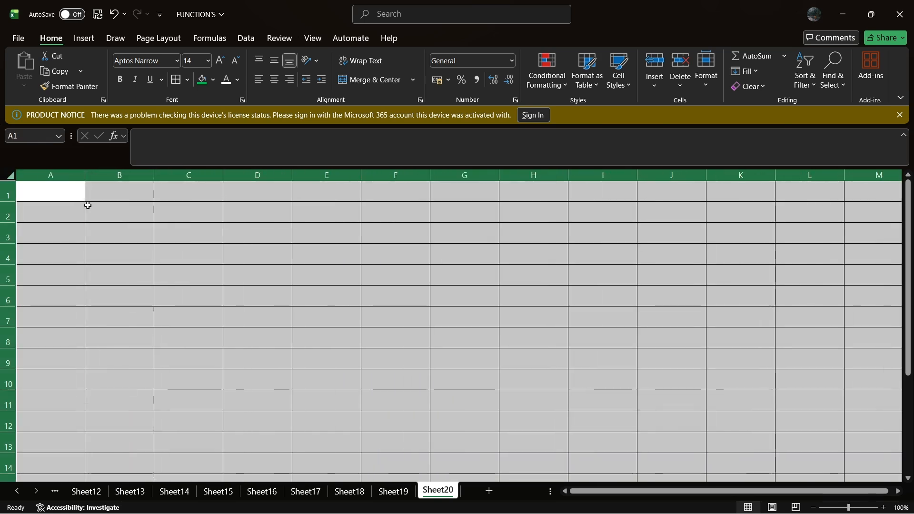
- Enter the letter A in cell A2
{"action": "left_click", "coordinate": [64, 216]}
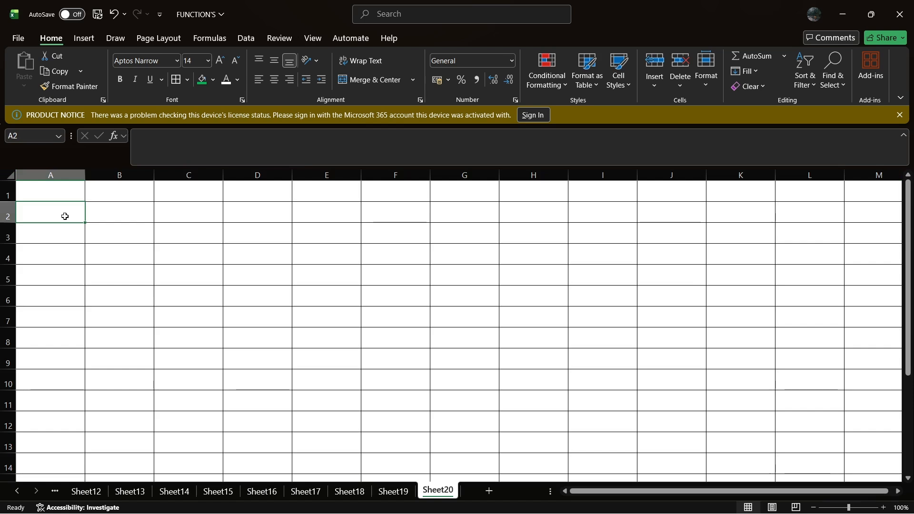
{"action": "type", "text": "A"}
{"action": "key", "text": "Return"}
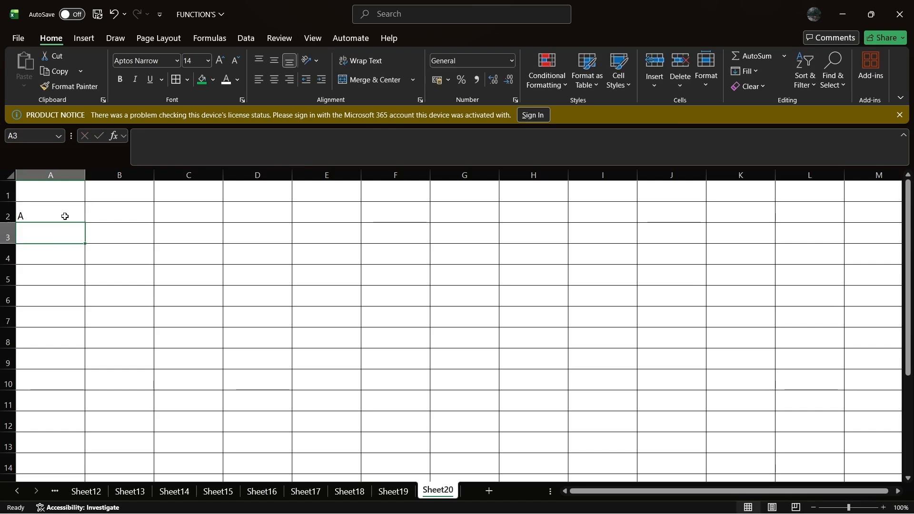
- Enter the formula =CHAR(ROW(A65)) in cell A3 to generate a letter of the alphabet
{"action": "type", "text": "=CH"}
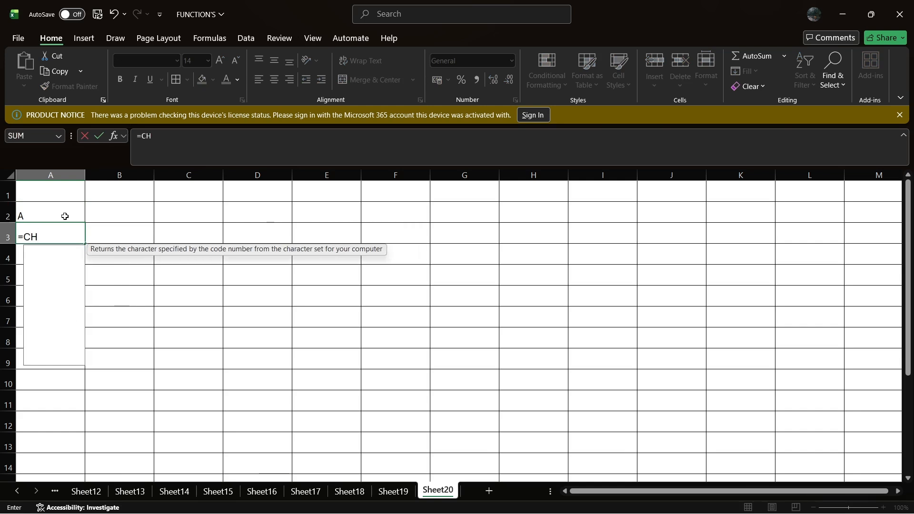
{"action": "type", "text": "AR("}
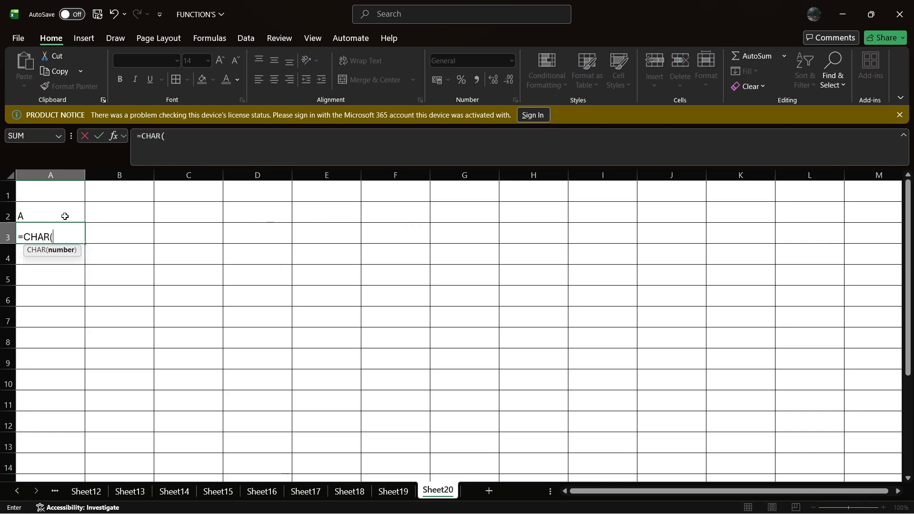
{"action": "type", "text": "ROW"}
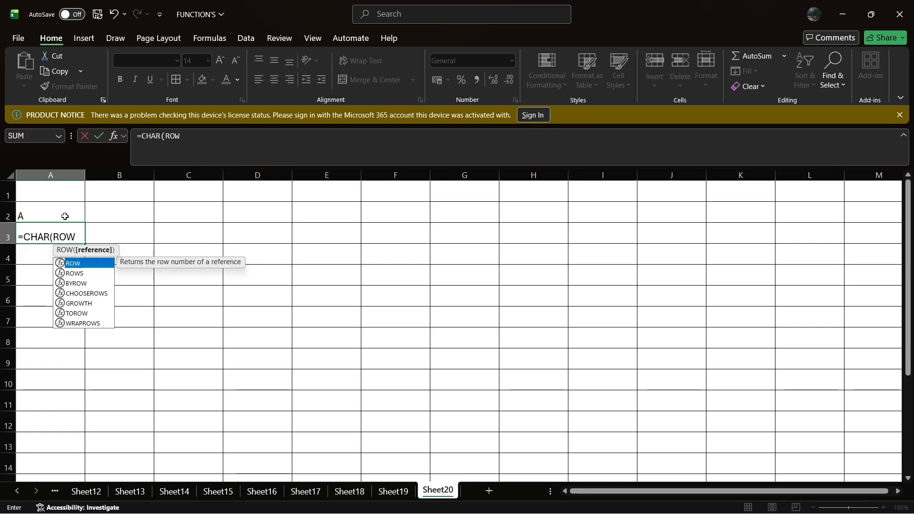
{"action": "type", "text": "(A65"}
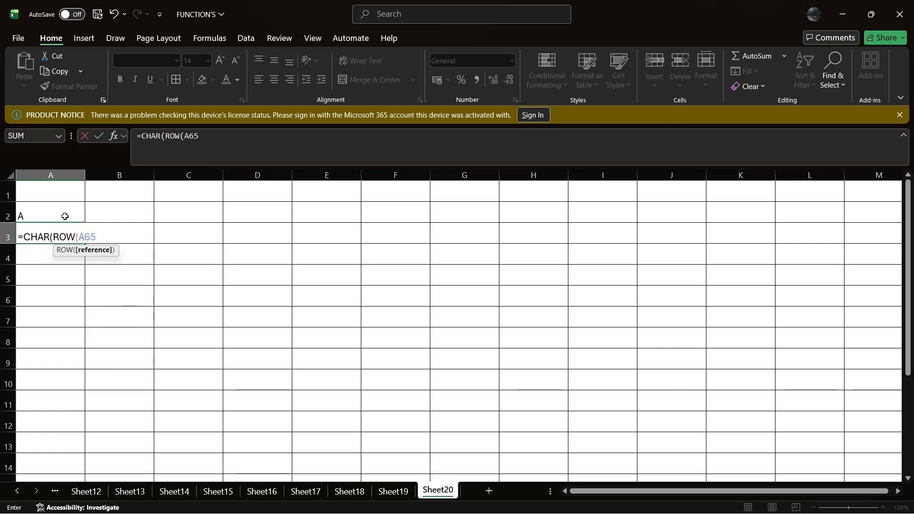
{"action": "type", "text": "))"}
{"action": "key", "text": "Return"}
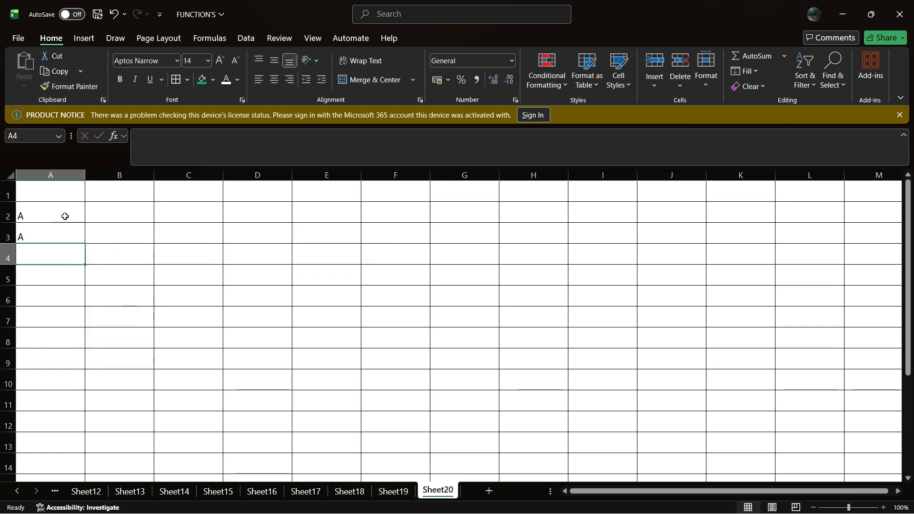
- Review the formula in A3 and fill it down through A9 to continue the alphabet
{"action": "left_click", "coordinate": [48, 231]}
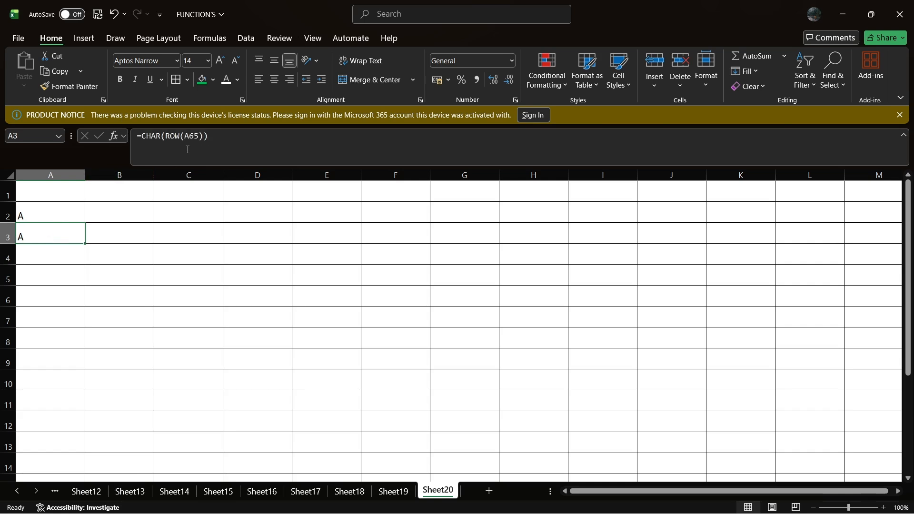
{"action": "left_click_drag", "start_coordinate": [225, 137], "coordinate": [136, 137]}
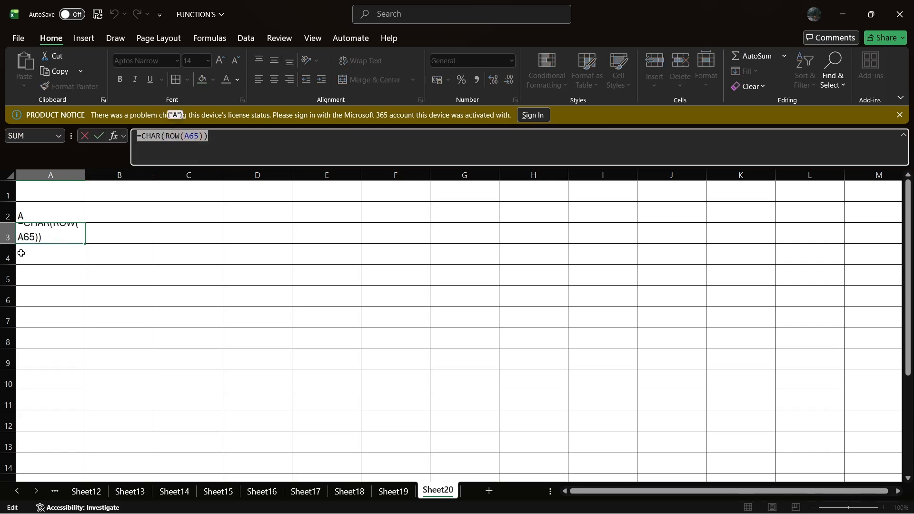
{"action": "key", "text": "Escape"}
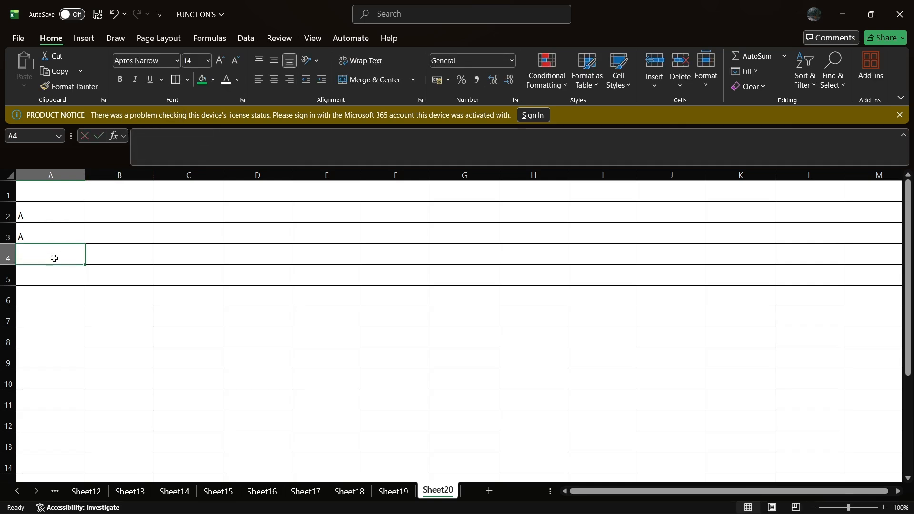
{"action": "left_click_drag", "start_coordinate": [85, 245], "coordinate": [83, 370]}
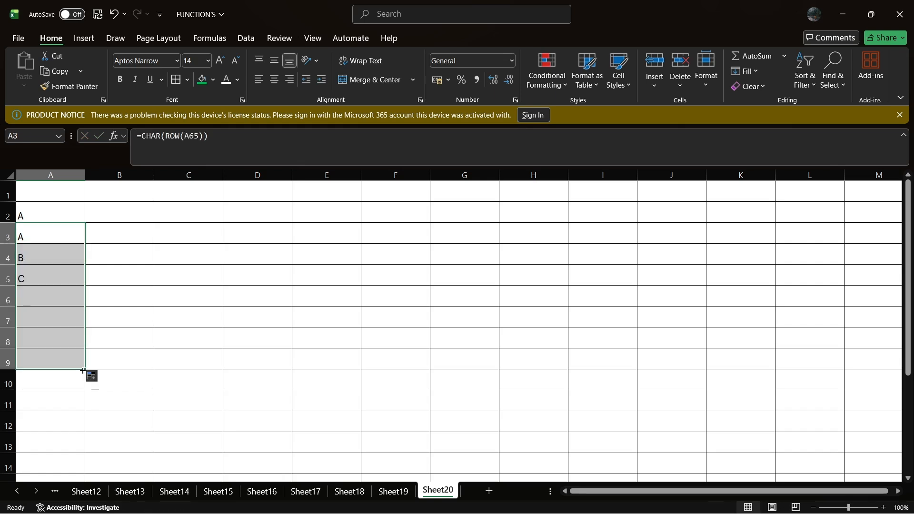
- Enter the formula =CHAR(ROW(A97)) in cell B3 and fill it down through B9 to list lowercase letters
{"action": "left_click", "coordinate": [137, 234]}
{"action": "type", "text": "=C"}
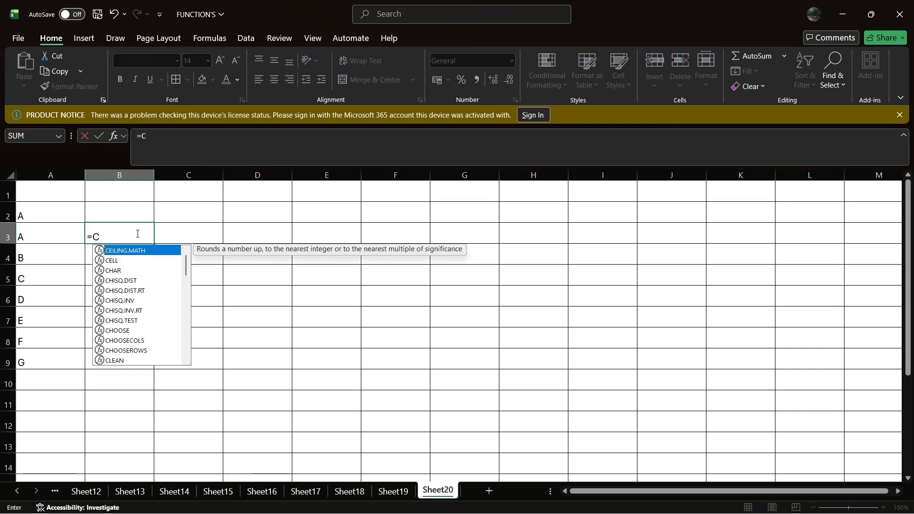
{"action": "type", "text": "HAR("}
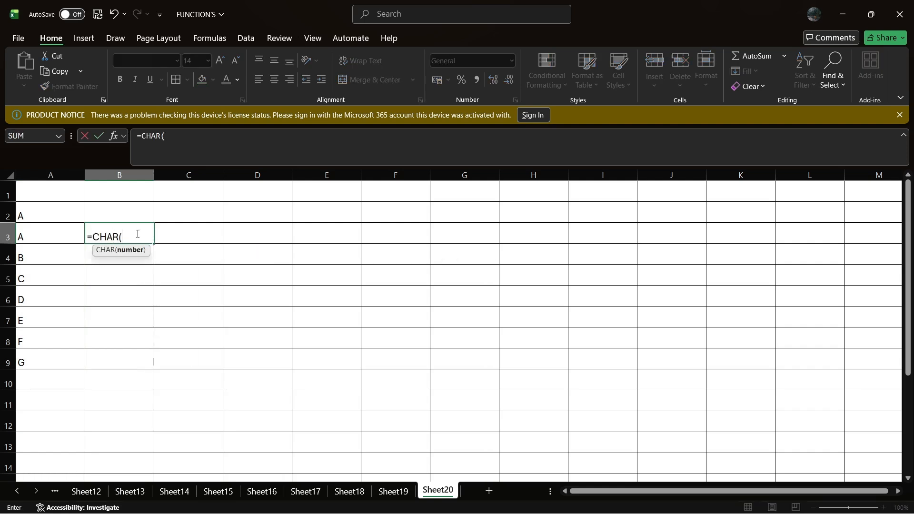
{"action": "type", "text": "ROW"}
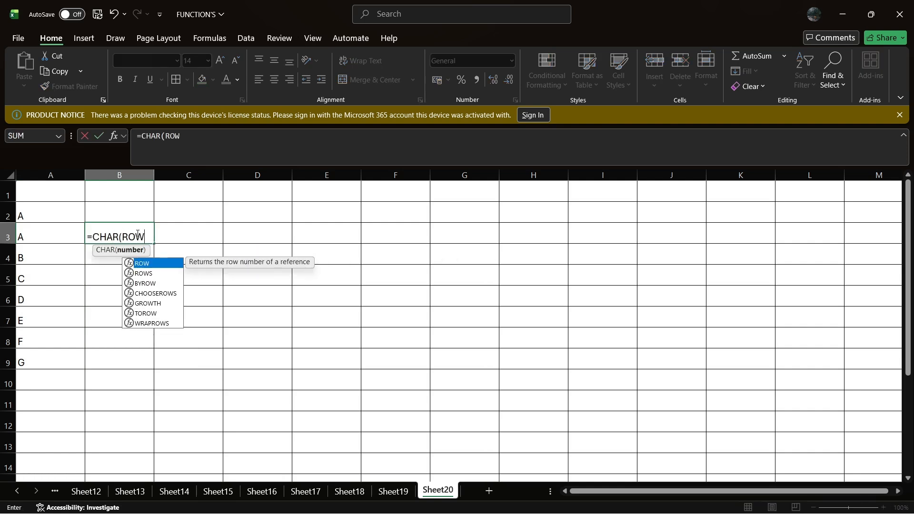
{"action": "type", "text": "(A"}
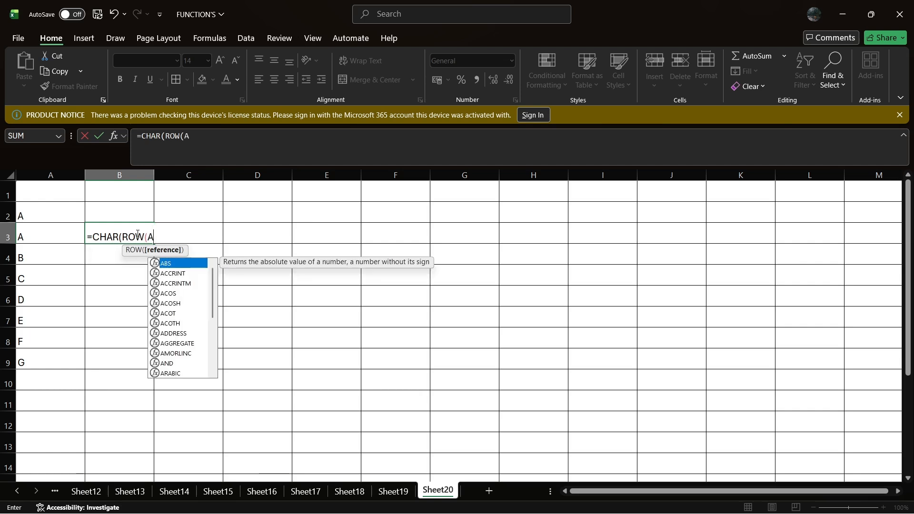
{"action": "type", "text": "97"}
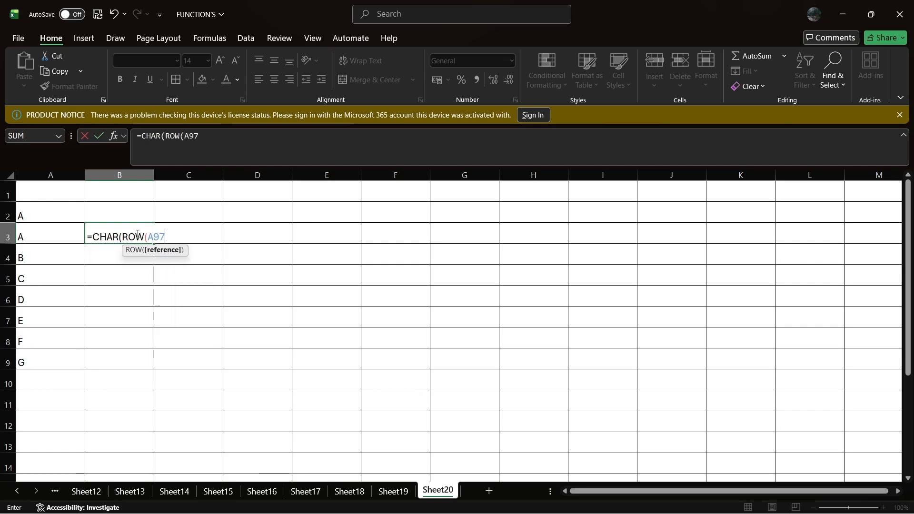
{"action": "type", "text": "))"}
{"action": "key", "text": "Return"}
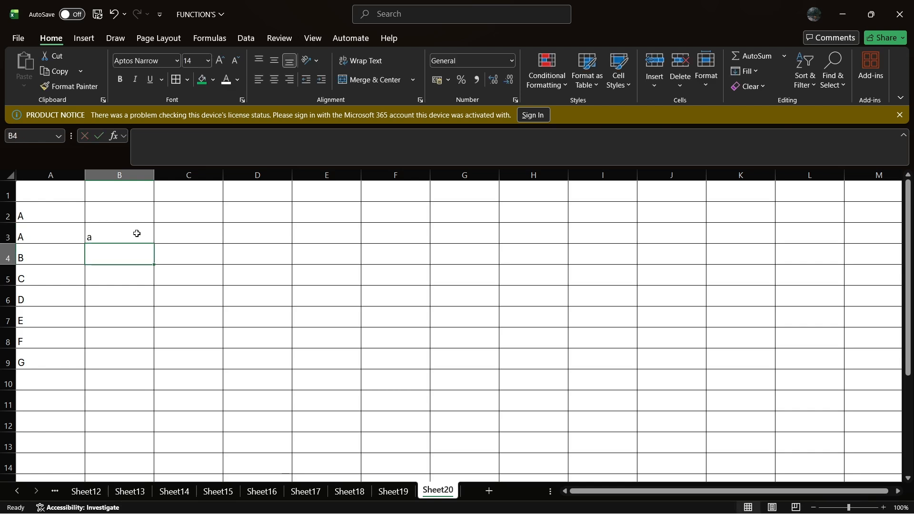
{"action": "left_click", "coordinate": [104, 233]}
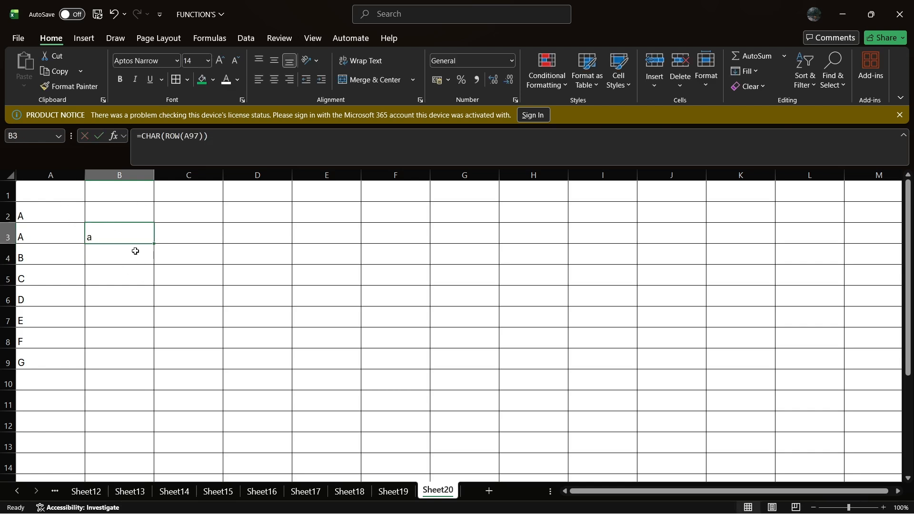
{"action": "left_click_drag", "start_coordinate": [155, 243], "coordinate": [127, 373]}
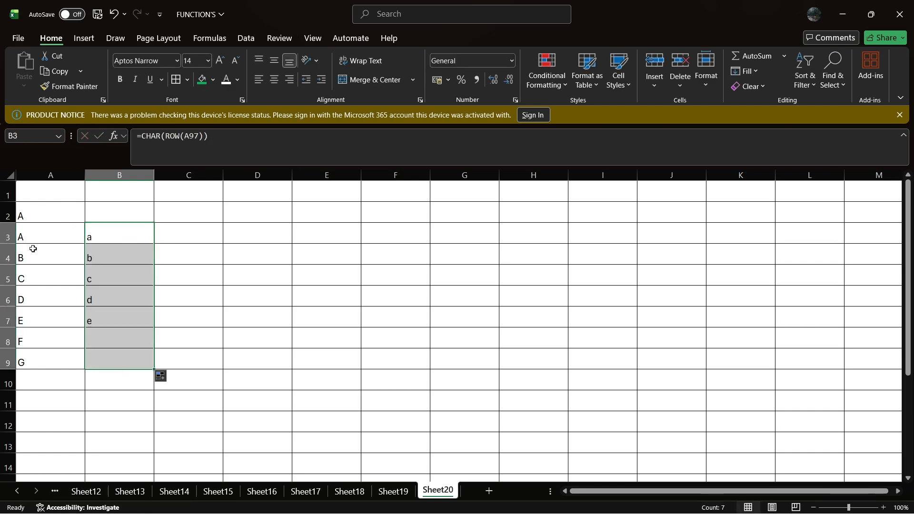
- Make the text of the entire sheet bold and increase its font size to 16
{"action": "left_click", "coordinate": [9, 176]}
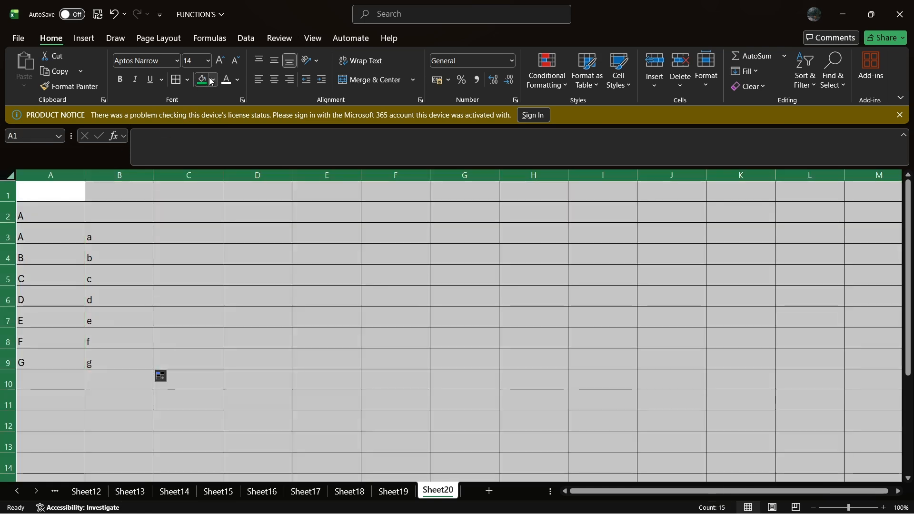
{"action": "left_click", "coordinate": [121, 80]}
{"action": "left_click", "coordinate": [220, 61]}
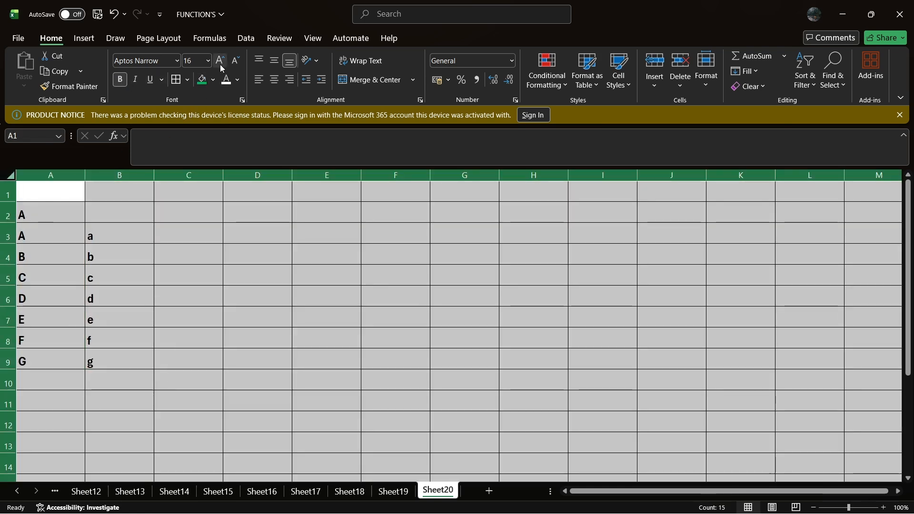
- Enter 2 and 4 in cells C3 and C4 and fill the number series down through C9
{"action": "left_click", "coordinate": [209, 230]}
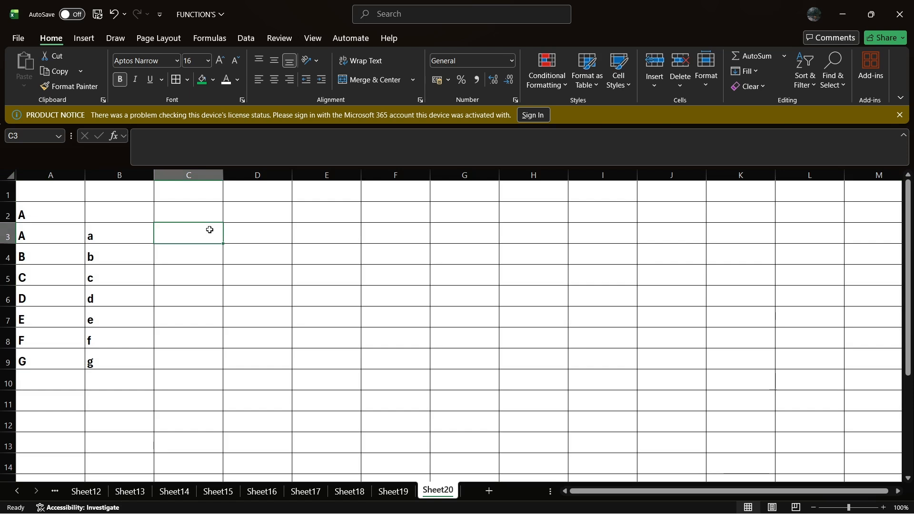
{"action": "type", "text": "2"}
{"action": "key", "text": "Return"}
{"action": "type", "text": "4"}
{"action": "key", "text": "Return"}
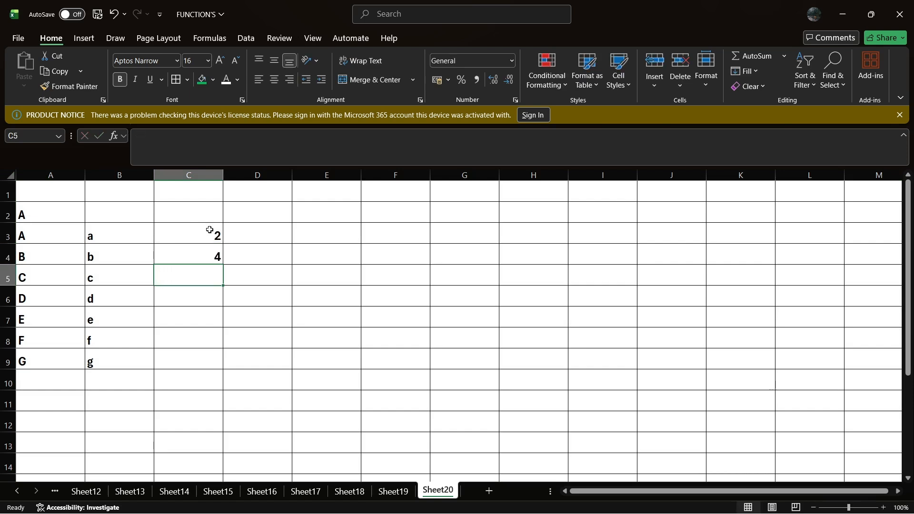
{"action": "left_click_drag", "start_coordinate": [193, 245], "coordinate": [230, 366]}
- Enter 5 and 10 in cells D3 and D4 and fill the number series down through D9
{"action": "left_click", "coordinate": [267, 233]}
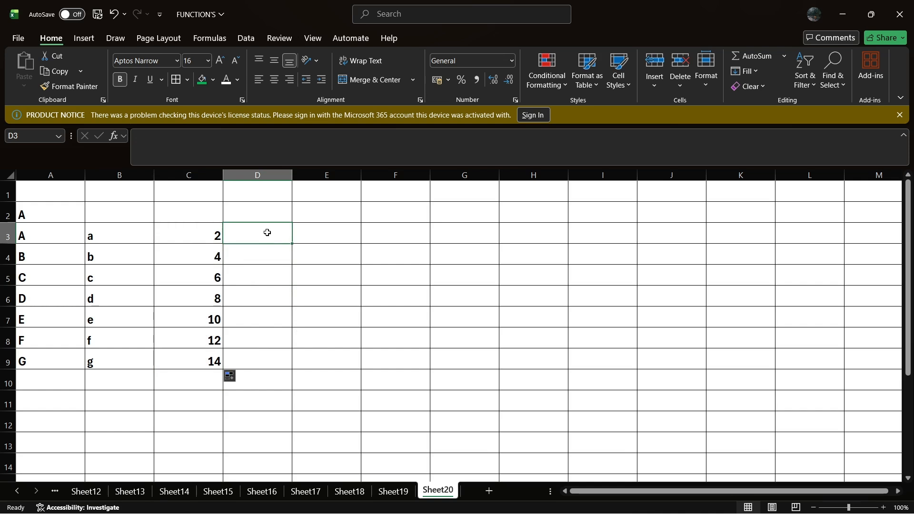
{"action": "type", "text": "5"}
{"action": "key", "text": "Return"}
{"action": "type", "text": "10"}
{"action": "key", "text": "Return"}
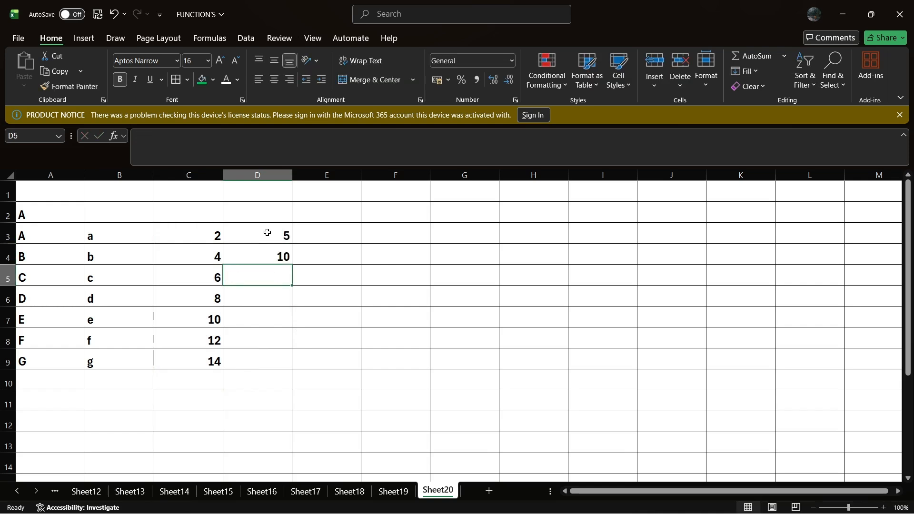
{"action": "left_click_drag", "start_coordinate": [276, 239], "coordinate": [292, 368]}
- Try a descending series starting with 10 and 5 in E3:E5, and delete its values
{"action": "left_click", "coordinate": [341, 229]}
{"action": "type", "text": "10"}
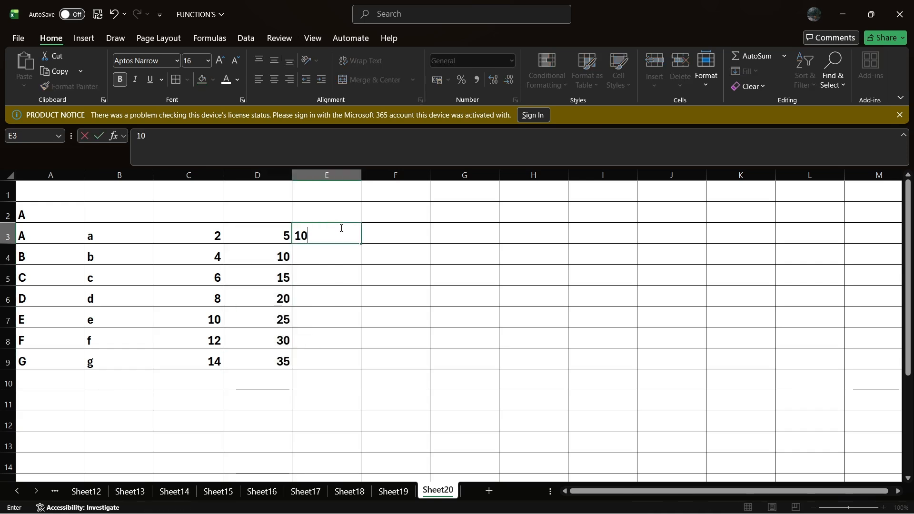
{"action": "key", "text": "Return"}
{"action": "type", "text": "5"}
{"action": "key", "text": "Return"}
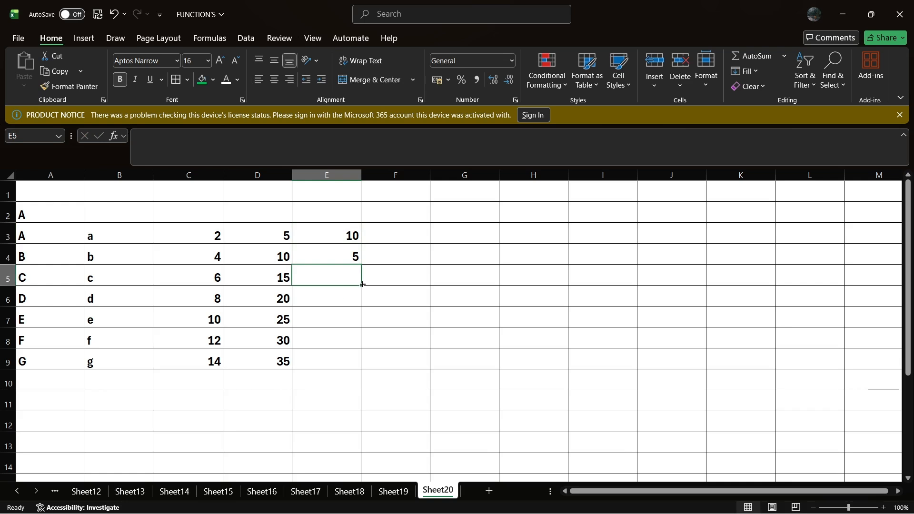
{"action": "left_click_drag", "start_coordinate": [320, 243], "coordinate": [363, 285]}
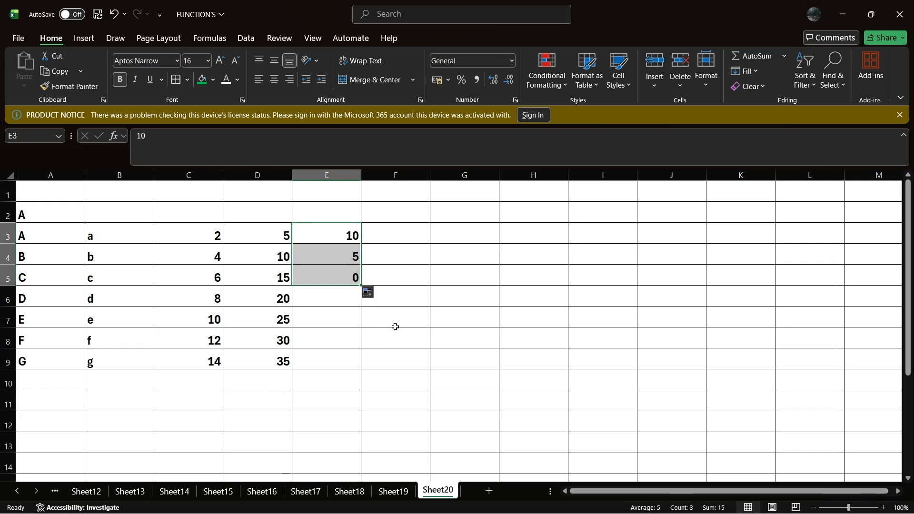
{"action": "key", "text": "Delete"}
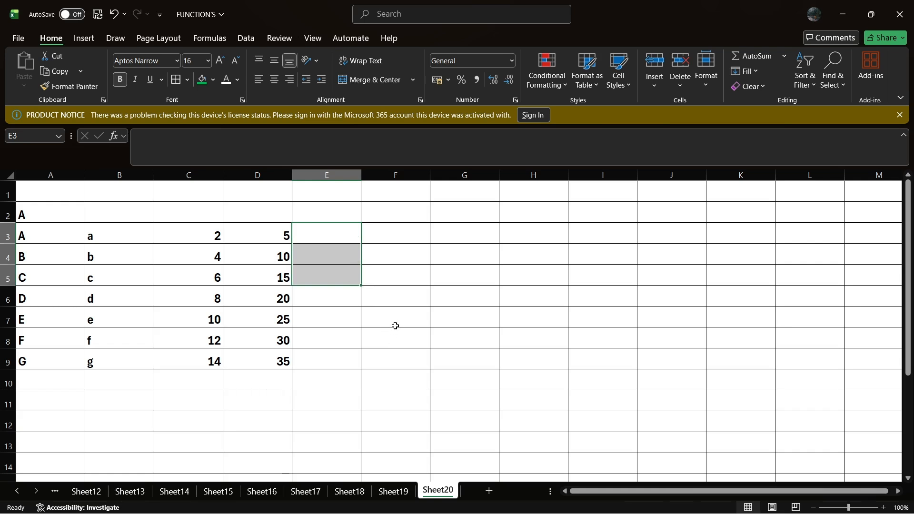
- Enter SUN, SUNDAY, JAN and JANUARY in cells F3 through I3
{"action": "left_click", "coordinate": [403, 236]}
{"action": "type", "text": "SUN"}
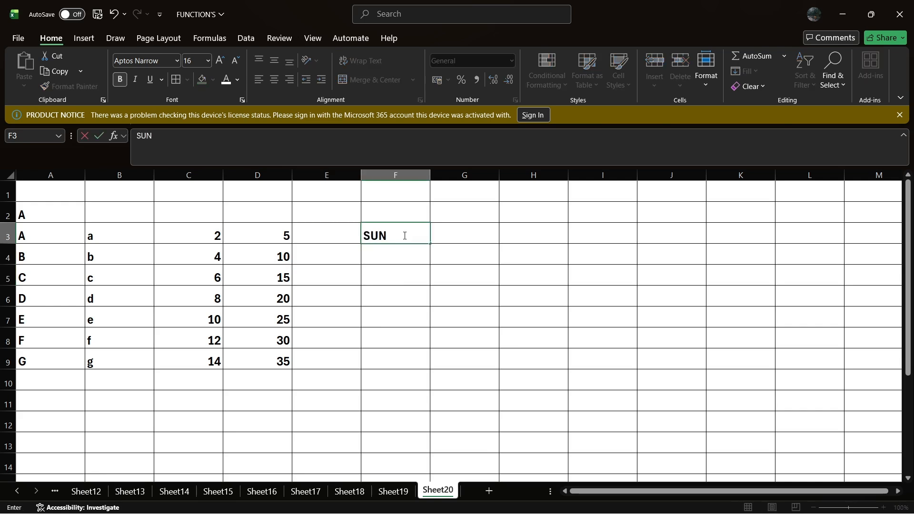
{"action": "key", "text": "Tab"}
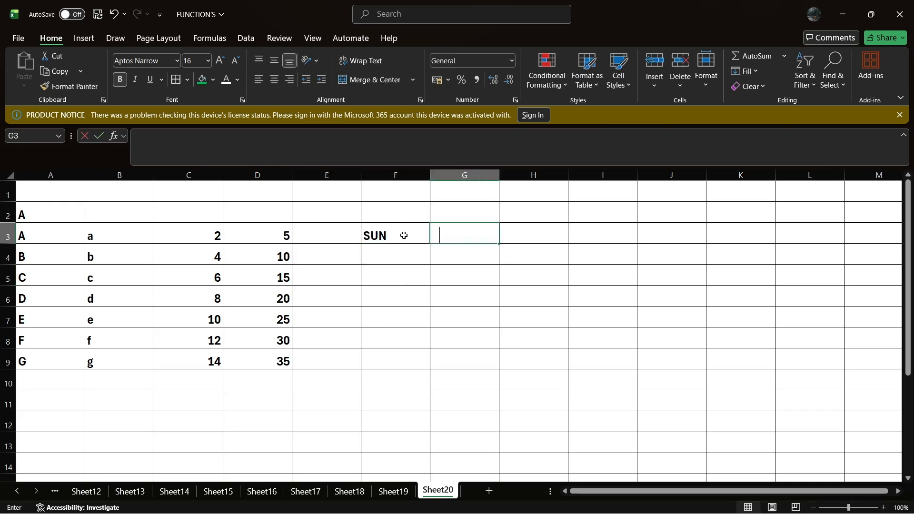
{"action": "type", "text": "SUNDAY"}
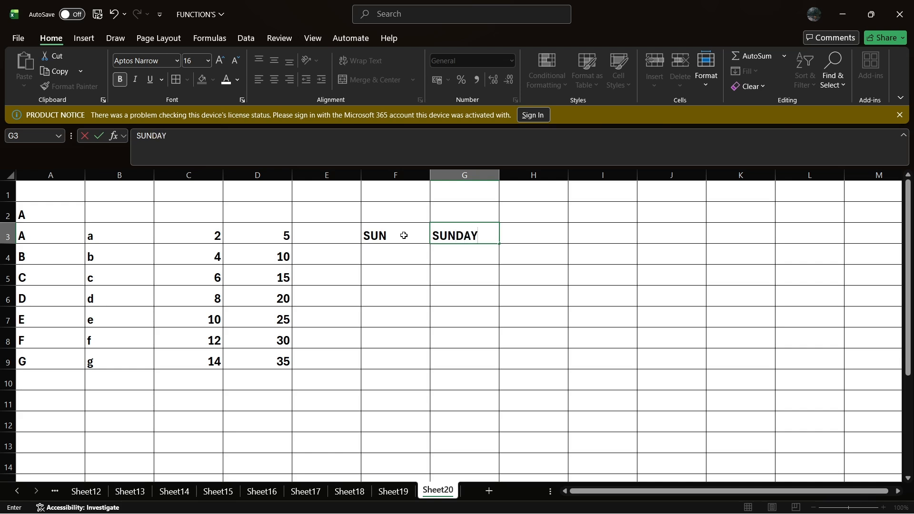
{"action": "key", "text": "Tab"}
{"action": "type", "text": "JAN"}
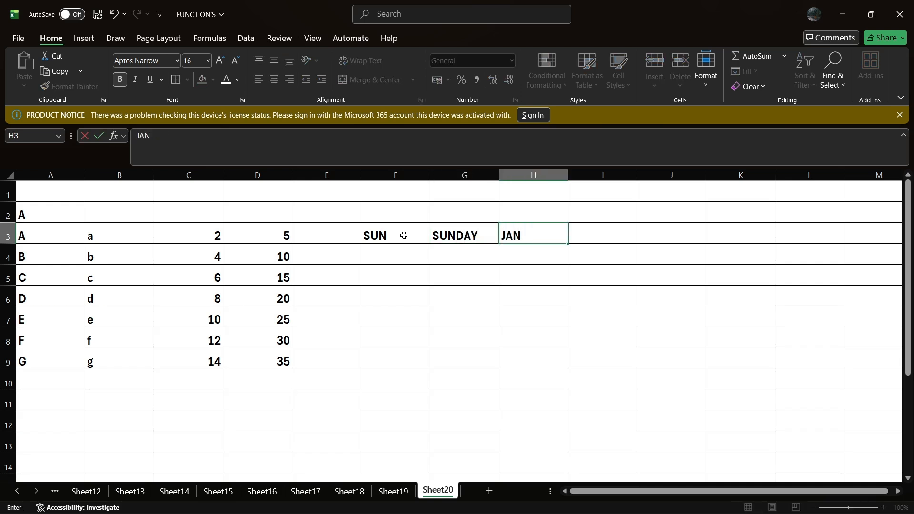
{"action": "key", "text": "Tab"}
{"action": "type", "text": "J"}
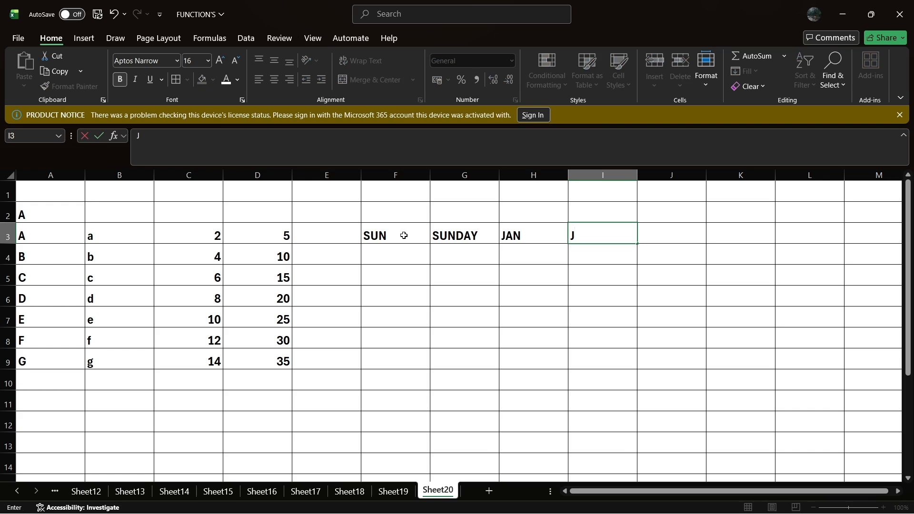
{"action": "type", "text": "ANUARY"}
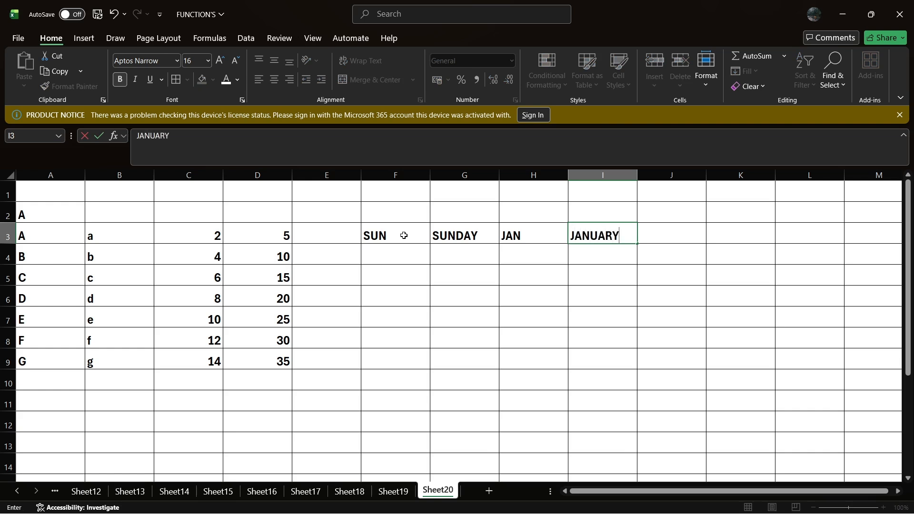
{"action": "key", "text": "Return"}
- Fill the weekday names in F3:G3 down through row 9 and the month names in H3:I3 down through row 14
{"action": "left_click_drag", "start_coordinate": [404, 226], "coordinate": [499, 370]}
{"action": "left_click", "coordinate": [535, 235]}
{"action": "left_click_drag", "start_coordinate": [534, 235], "coordinate": [645, 468]}
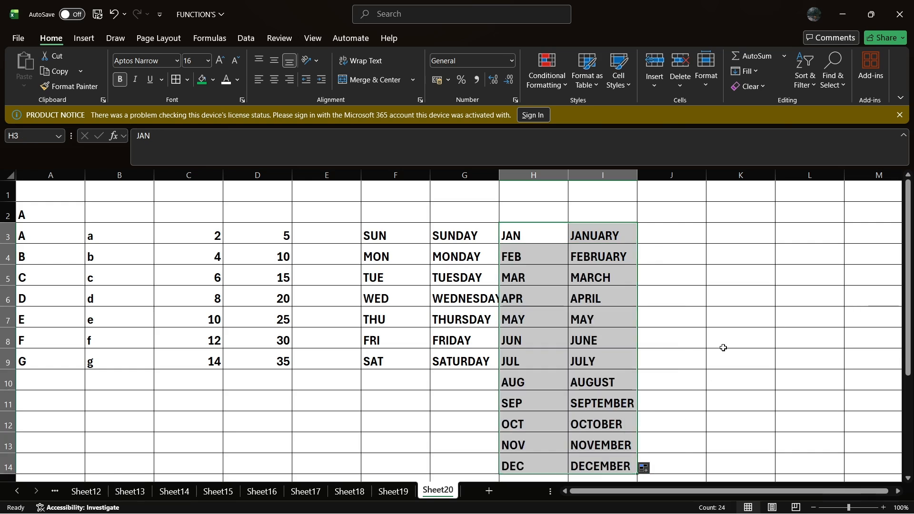
- Clear all contents and formatting from the data block in columns A to I, starting at A2, and undo the clearing
{"action": "left_click_drag", "start_coordinate": [44, 213], "coordinate": [607, 470]}
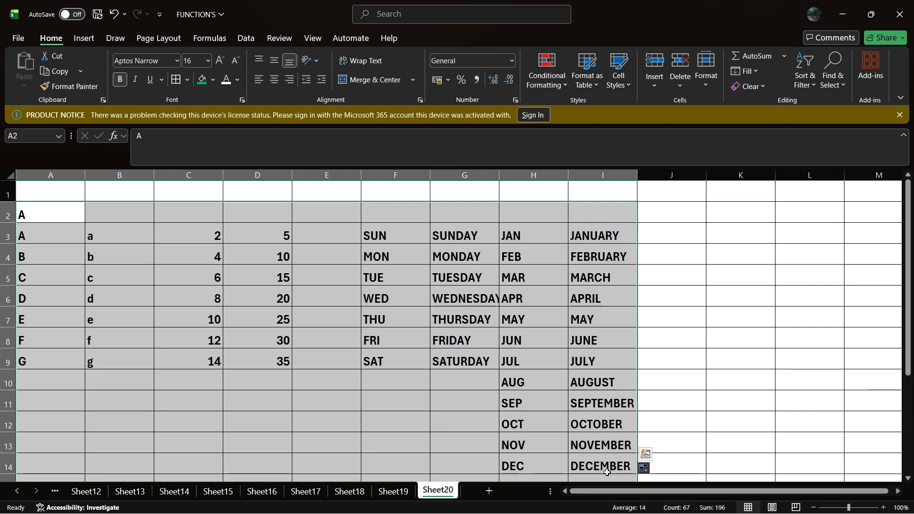
{"action": "left_click", "coordinate": [760, 88]}
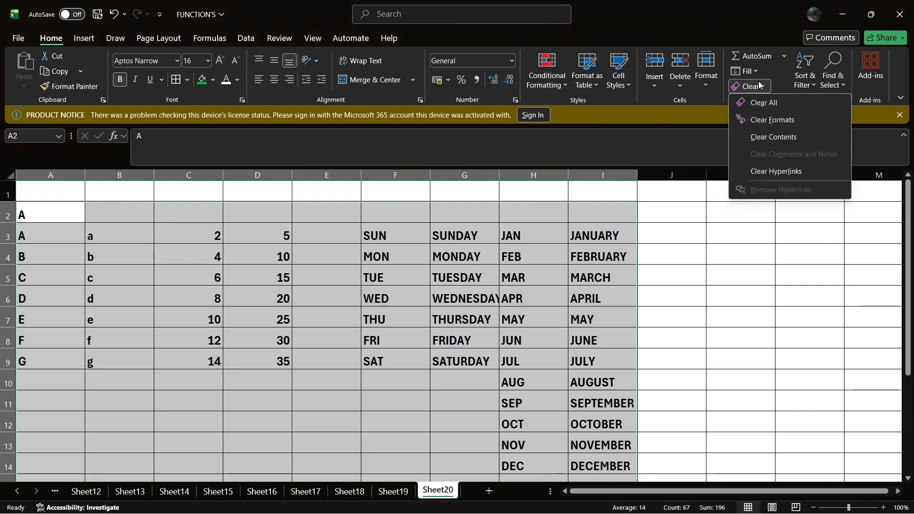
{"action": "left_click", "coordinate": [769, 102]}
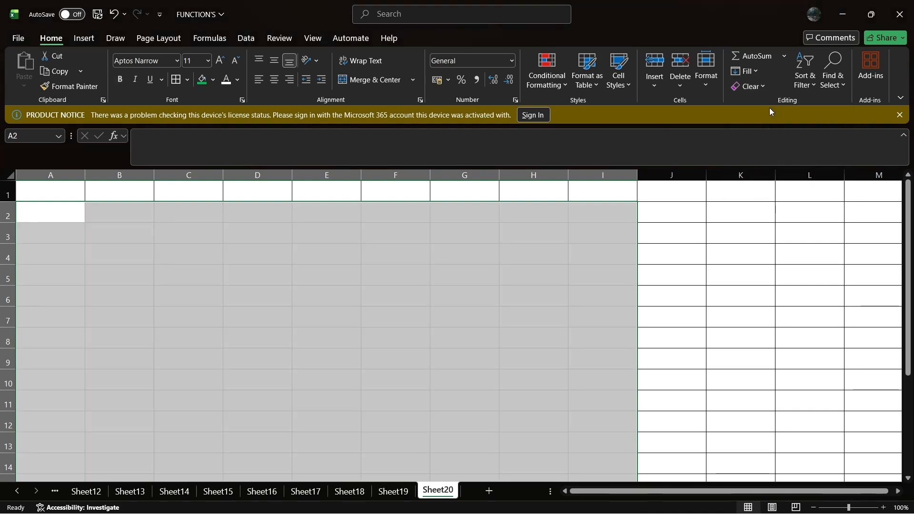
{"action": "left_click", "coordinate": [762, 88]}
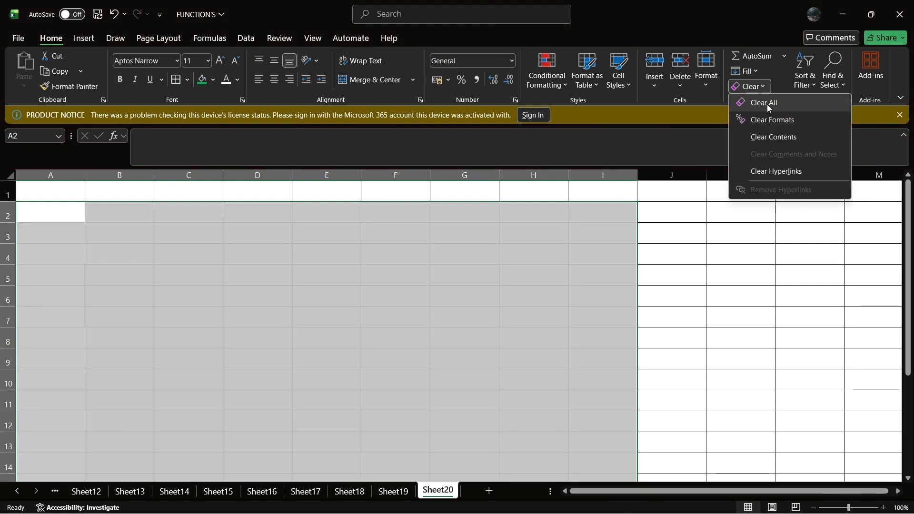
{"action": "left_click", "coordinate": [710, 264]}
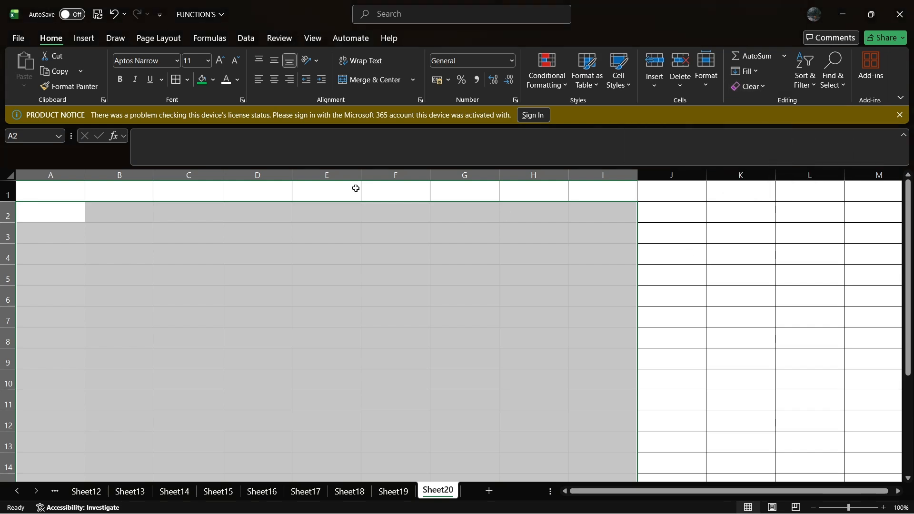
{"action": "key", "text": "ctrl+z"}
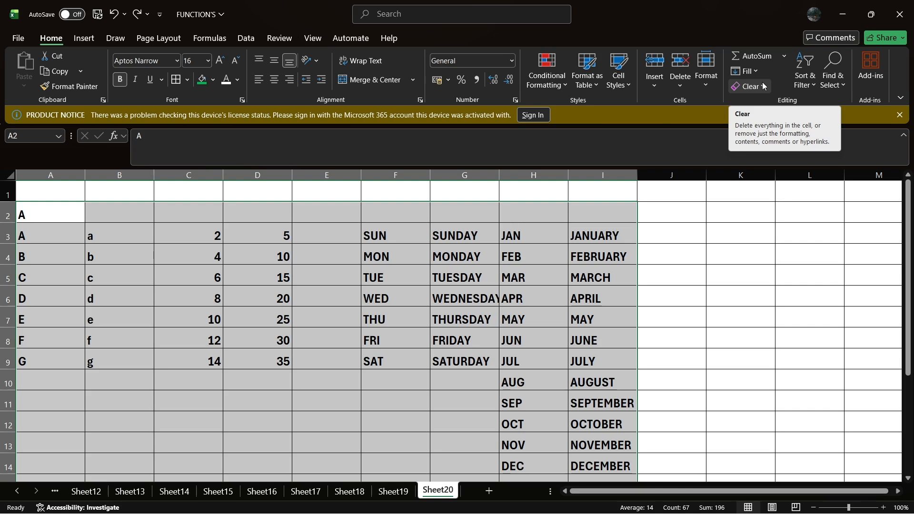
{"action": "left_click", "coordinate": [722, 360]}
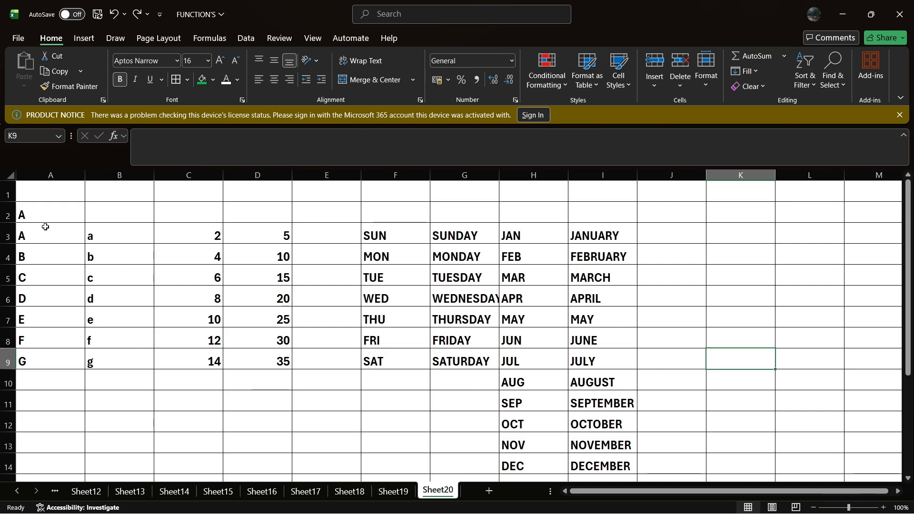
- Correct the text in cell G17 of Sheet19 to if(and
{"action": "left_click", "coordinate": [395, 491]}
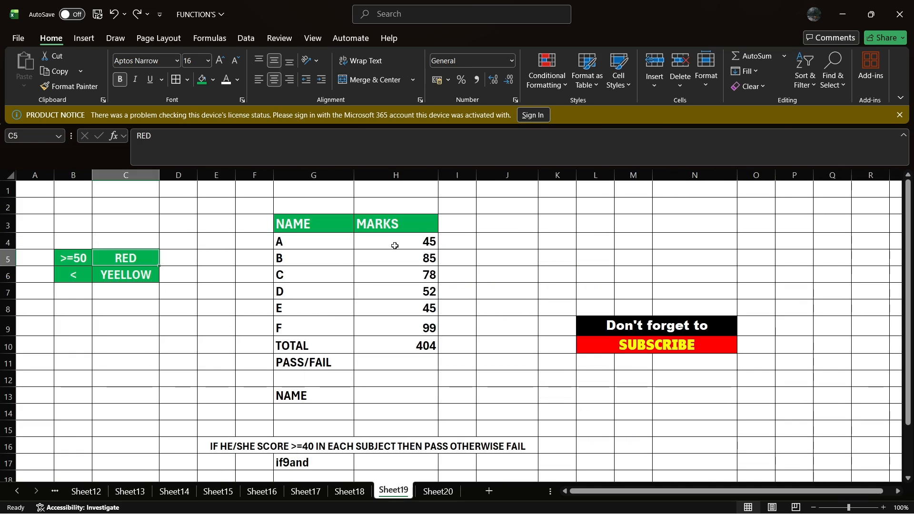
{"action": "left_click", "coordinate": [394, 363]}
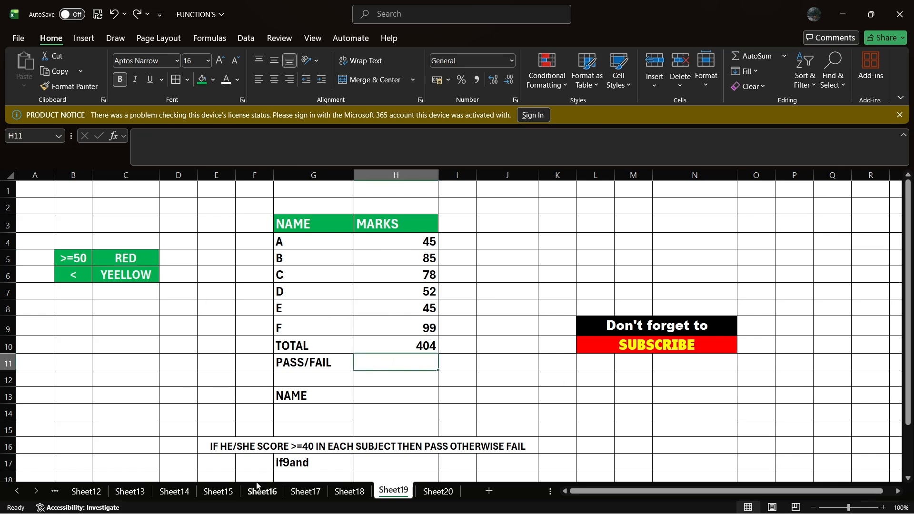
{"action": "left_click", "coordinate": [293, 464]}
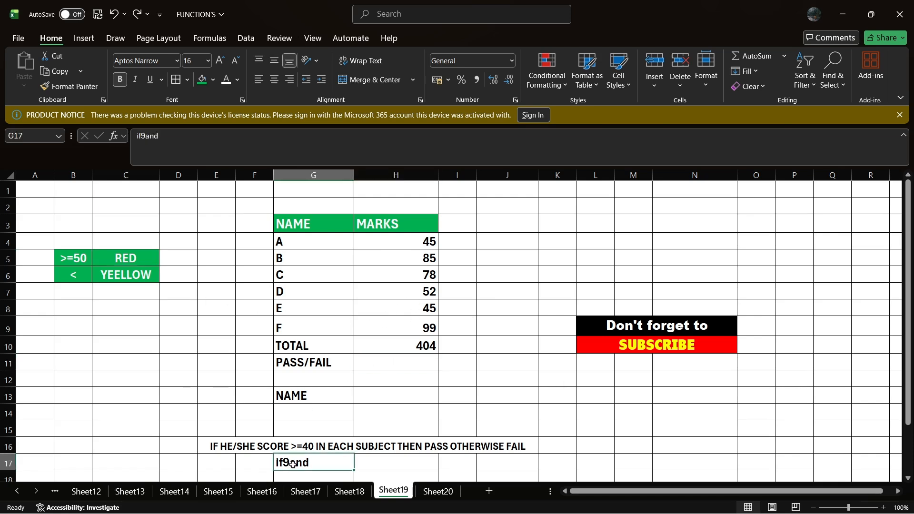
{"action": "left_click", "coordinate": [142, 138]}
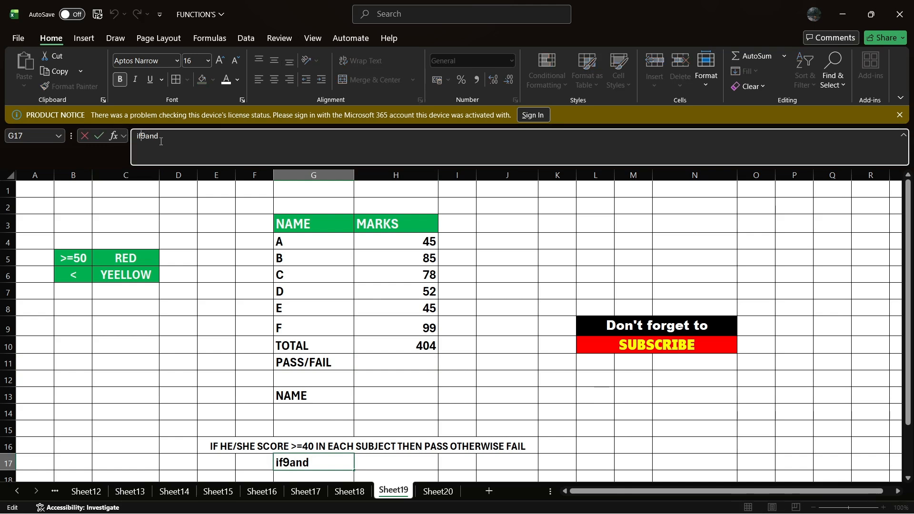
{"action": "type", "text": "("}
{"action": "key", "text": "Delete"}
{"action": "key", "text": "Return"}
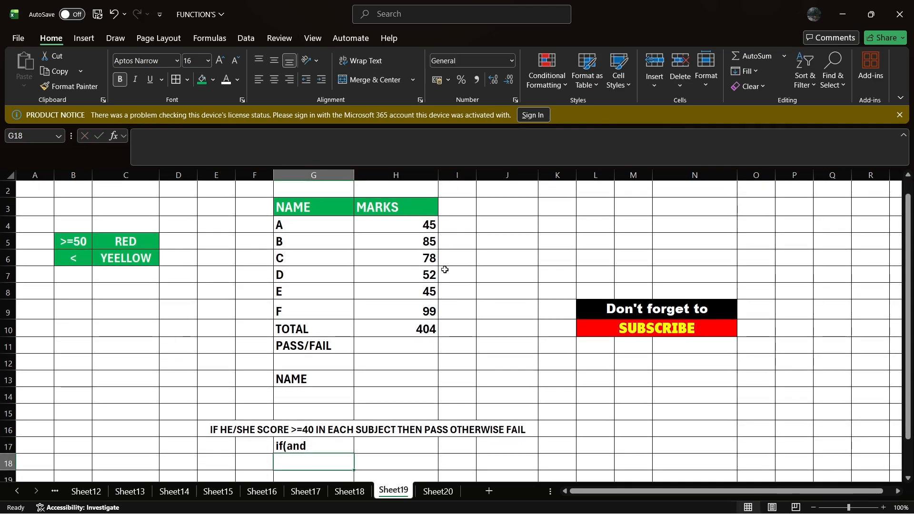
{"action": "scroll", "coordinate": [445, 267], "scroll_direction": "up", "scroll_amount": 1}
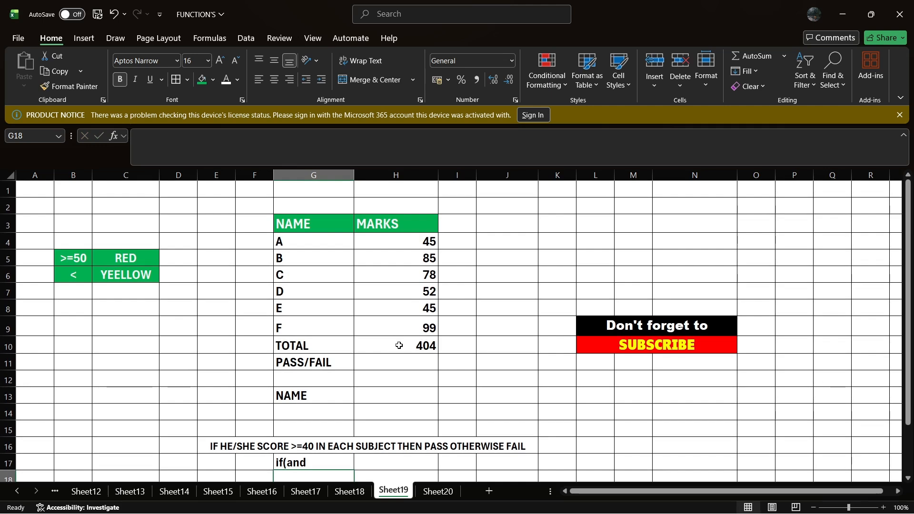